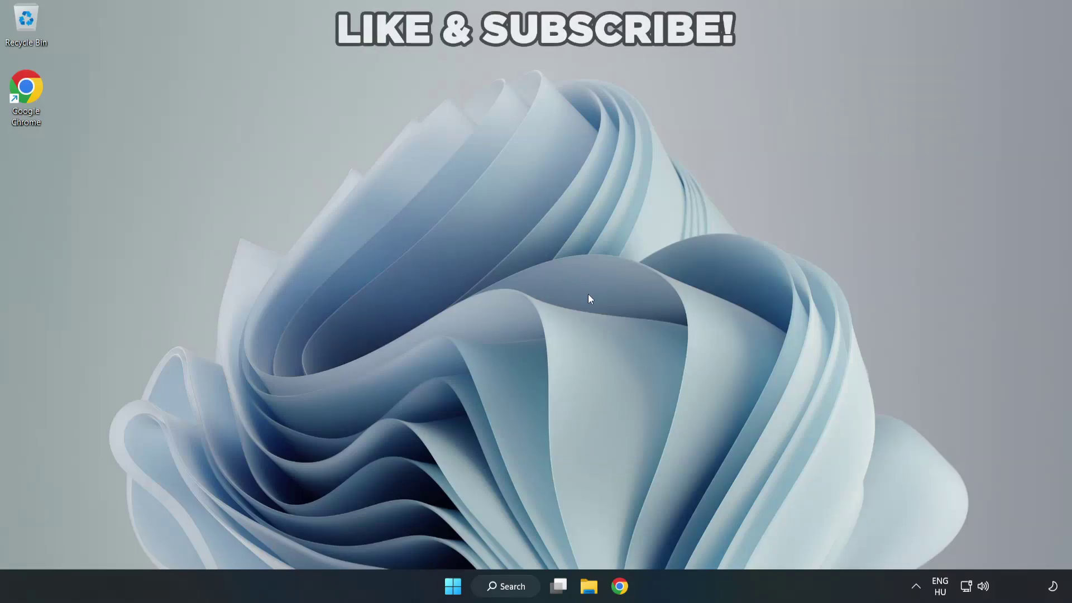
Switch the sound output from CABLE Input to Speakers (High Definition Audio Device) in Quick Settings
left_click(985, 590)
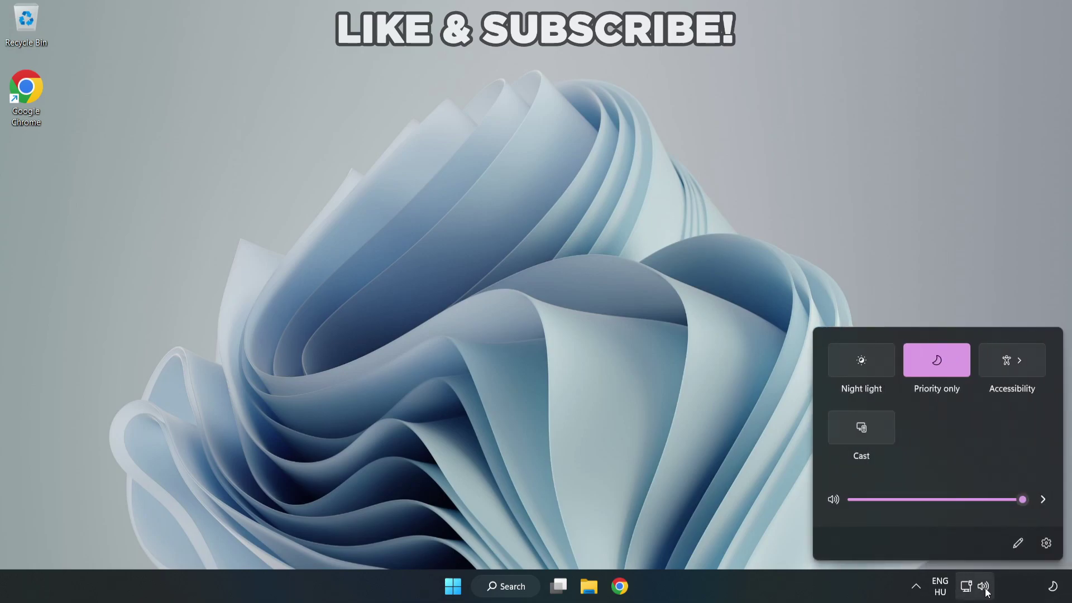
left_click(1042, 499)
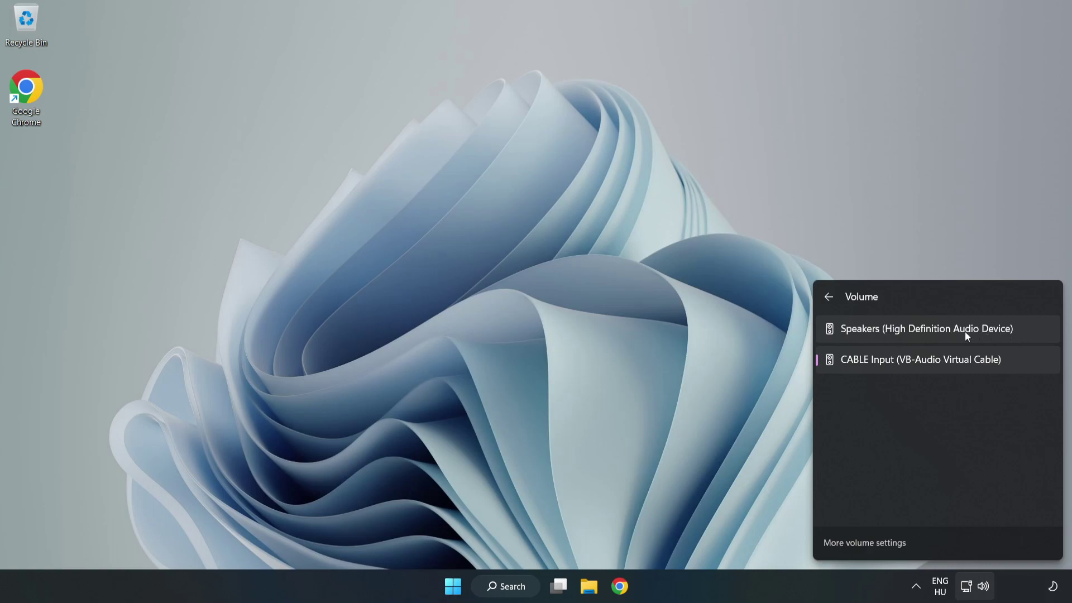
left_click(1033, 332)
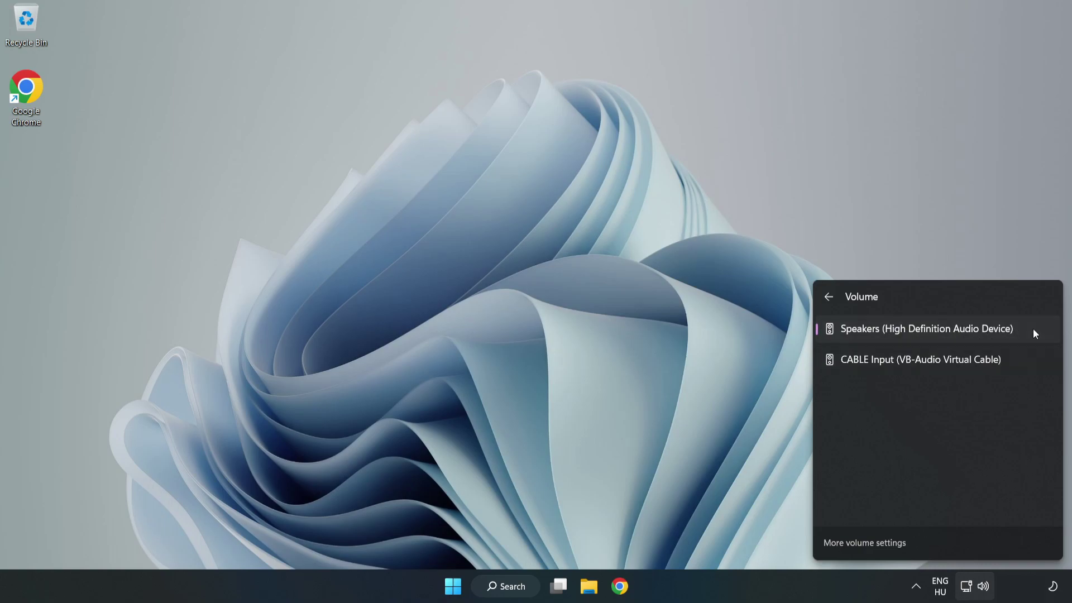
Reset sound devices and app volumes to recommended defaults in the volume mixer, then close Settings
left_click(521, 288)
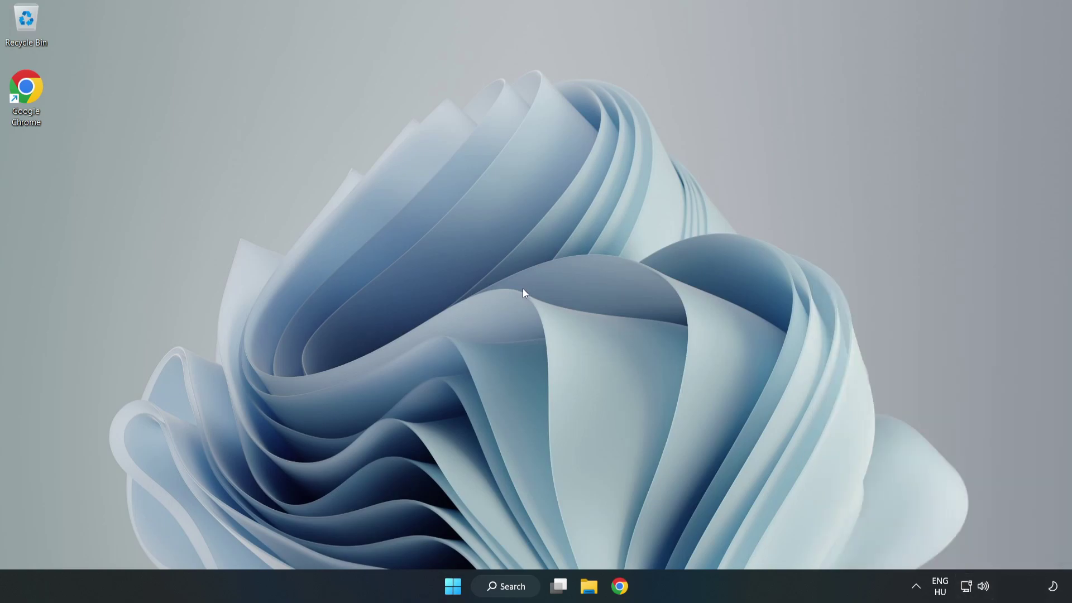
right_click(984, 587)
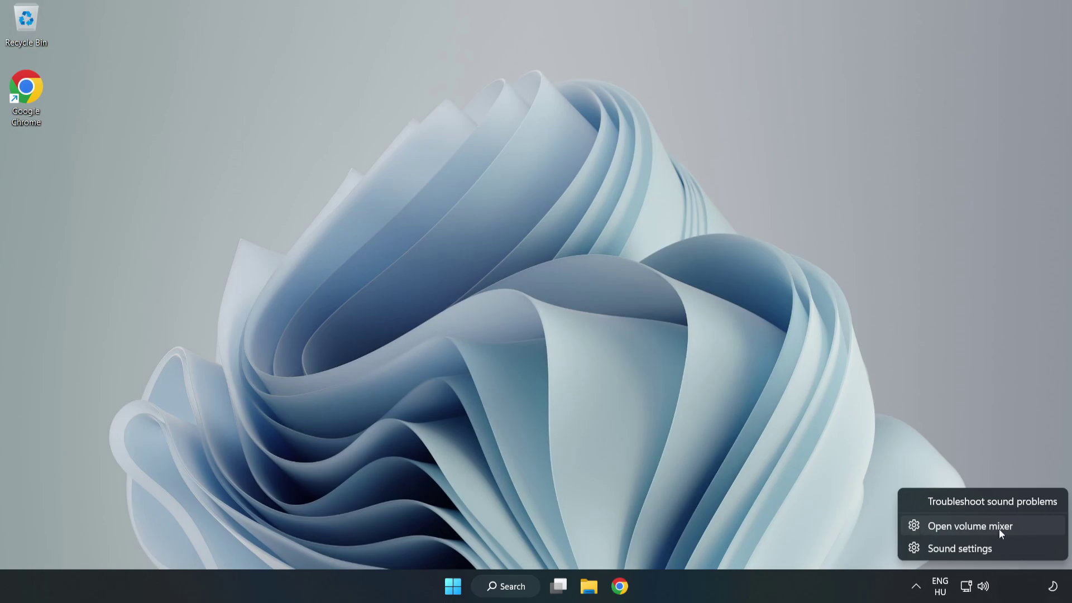
left_click(1030, 534)
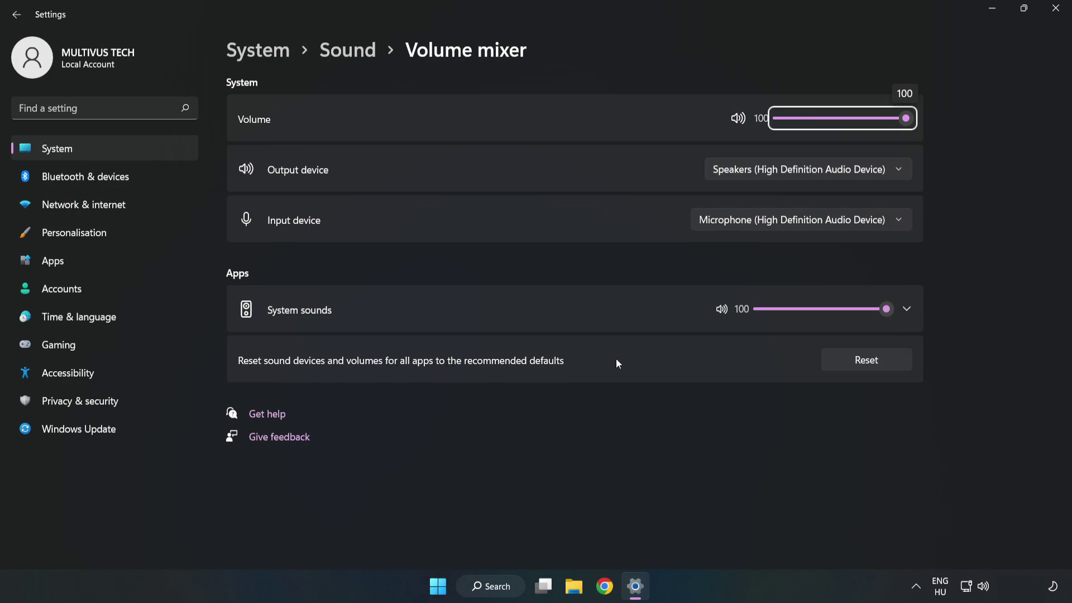
left_click(878, 368)
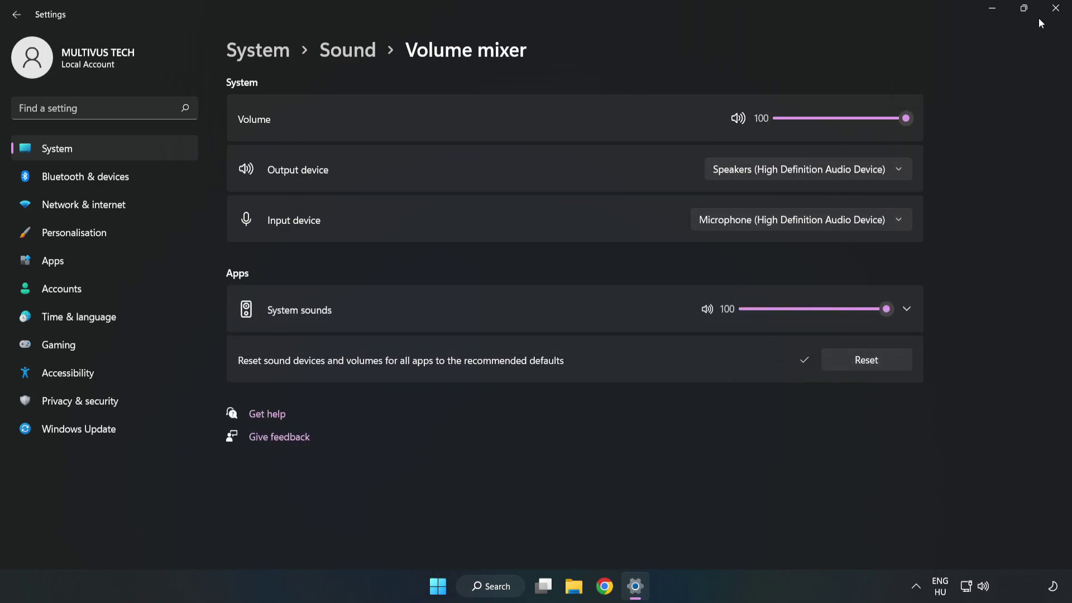
left_click(1055, 11)
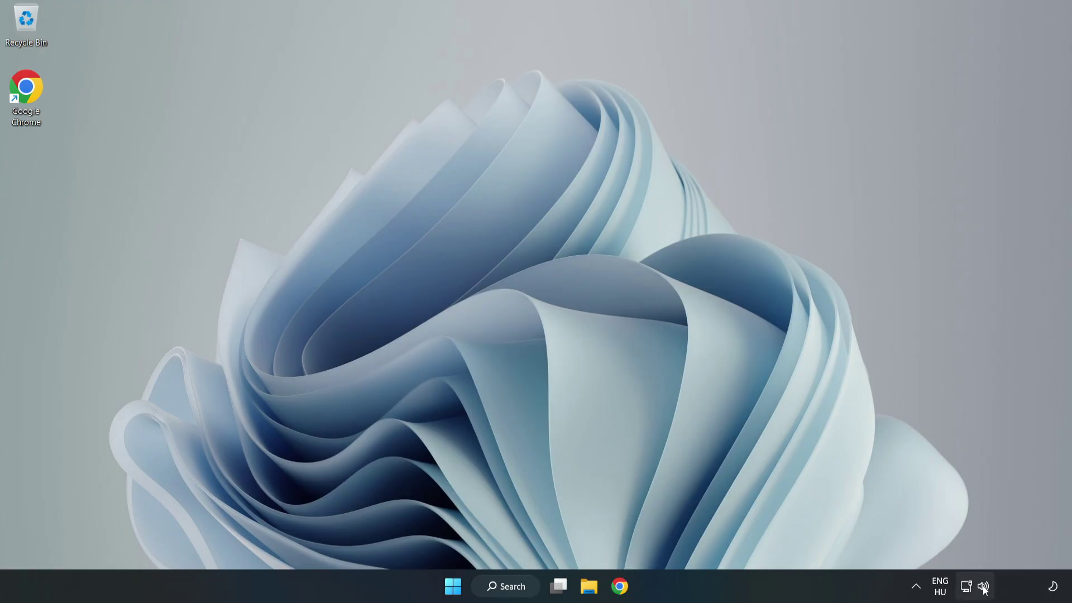
Open the System › Sound settings page and scroll down to its Advanced section
right_click(983, 587)
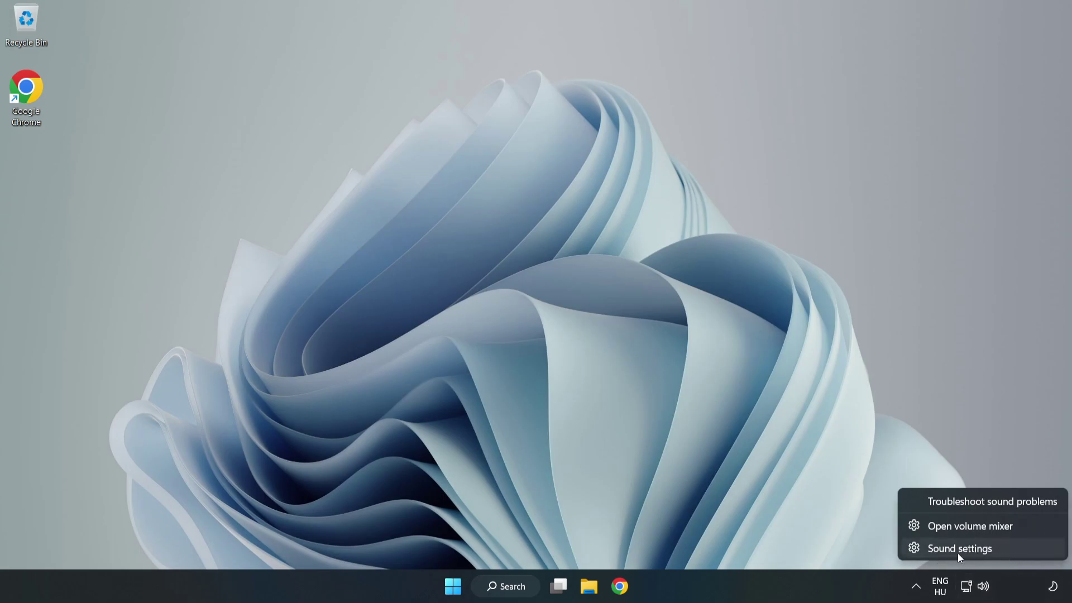
left_click(998, 550)
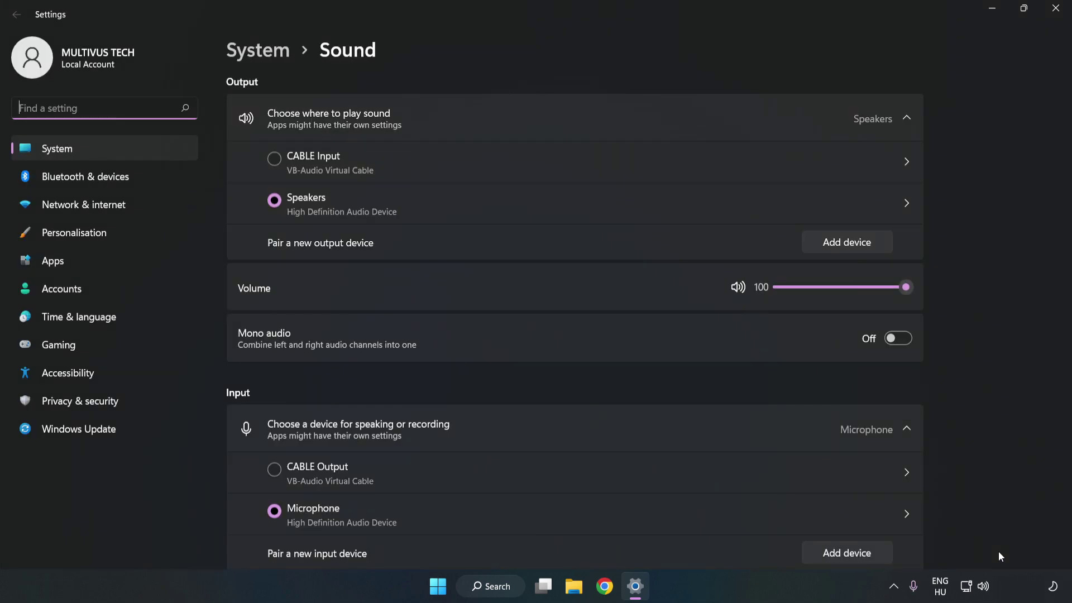
left_click(905, 287)
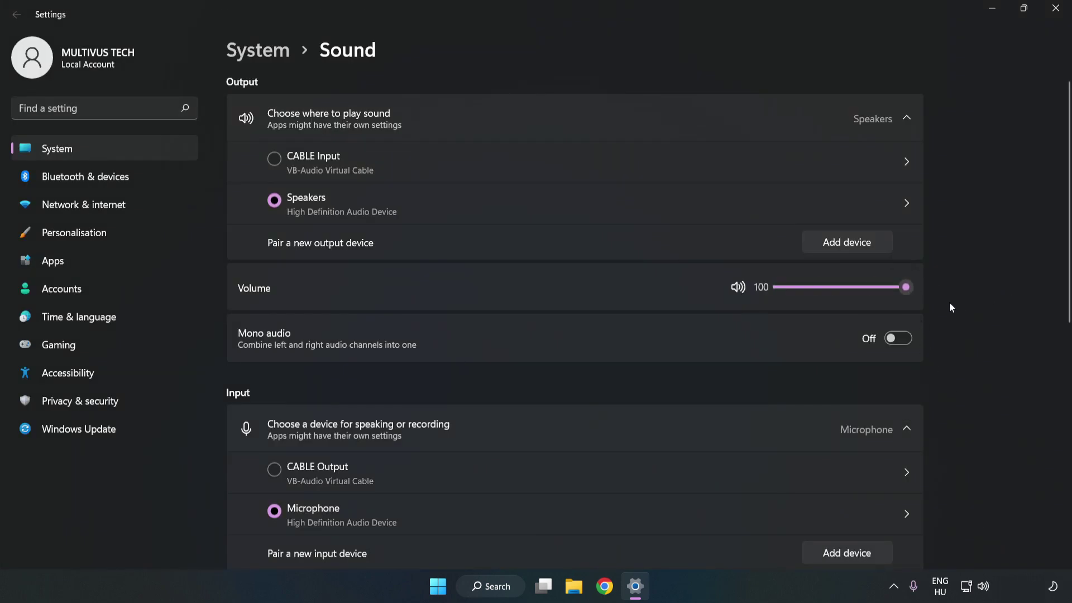
scroll(1045, 270, "down", 5)
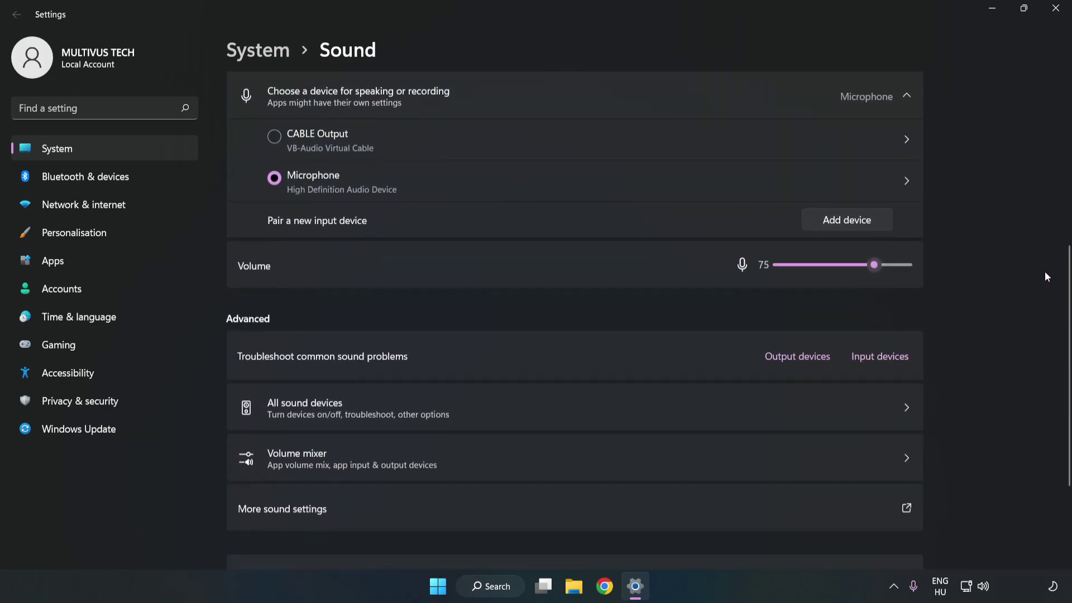
scroll(1044, 274, "down", 1)
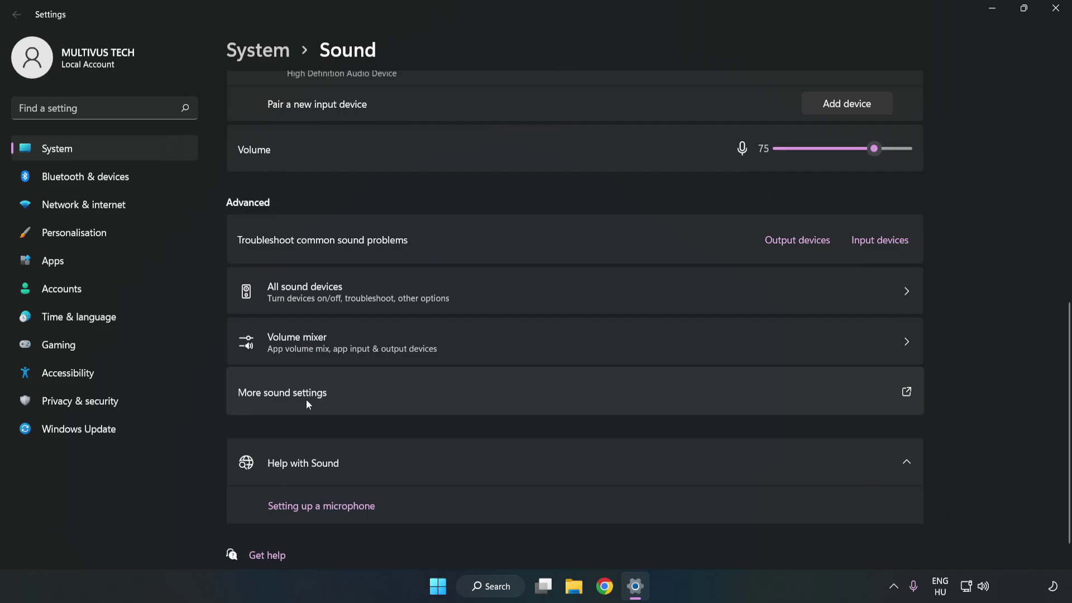
Open the classic Sound dialog and disable the CABLE Input playback device, leaving Speakers active
left_click(467, 401)
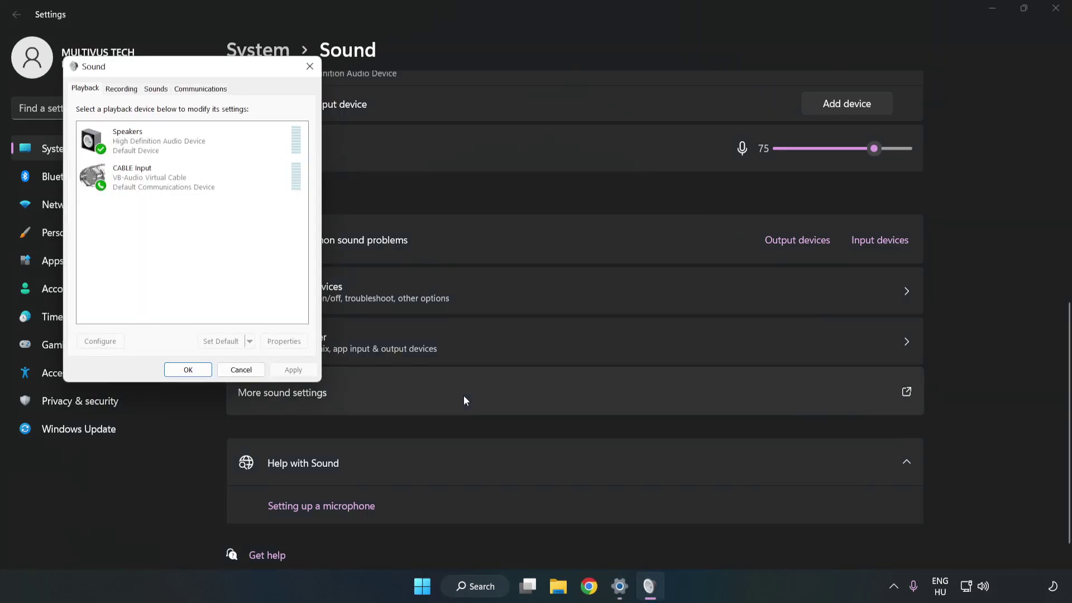
left_click_drag(226, 74, 553, 143)
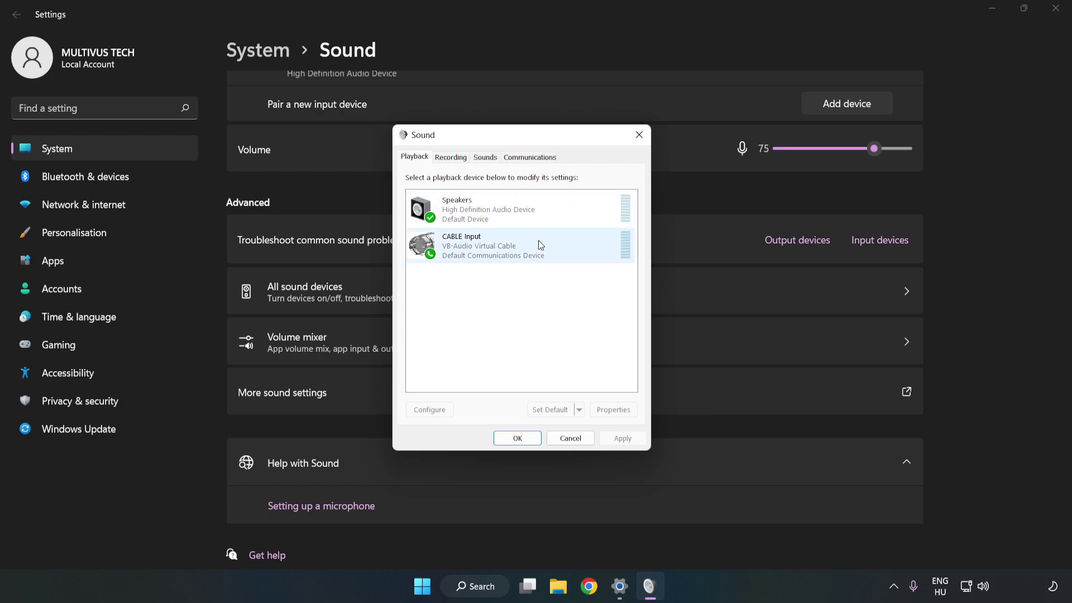
left_click(427, 244)
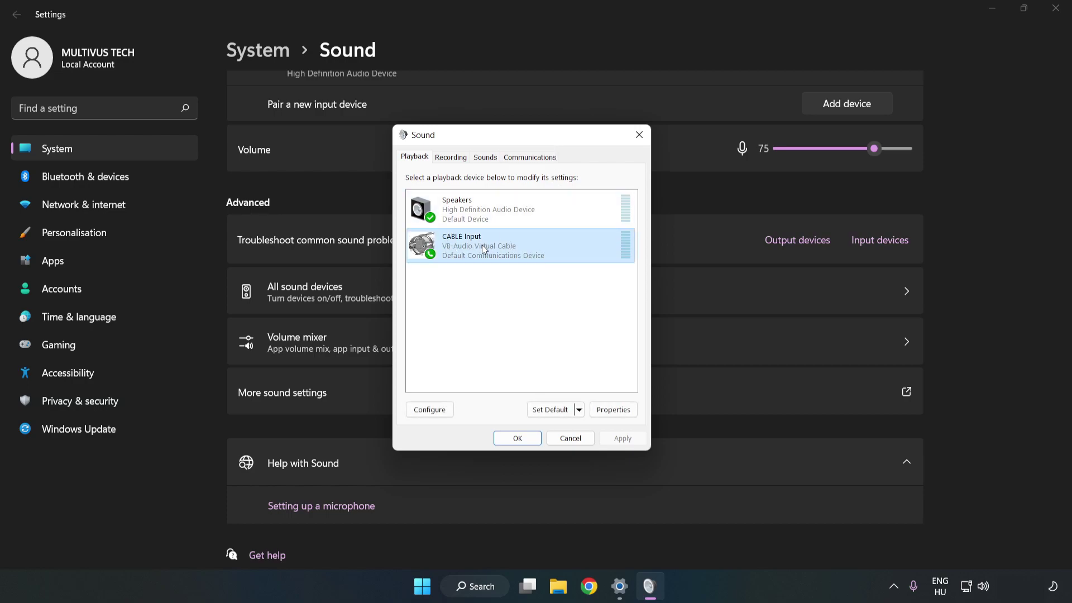
right_click(537, 247)
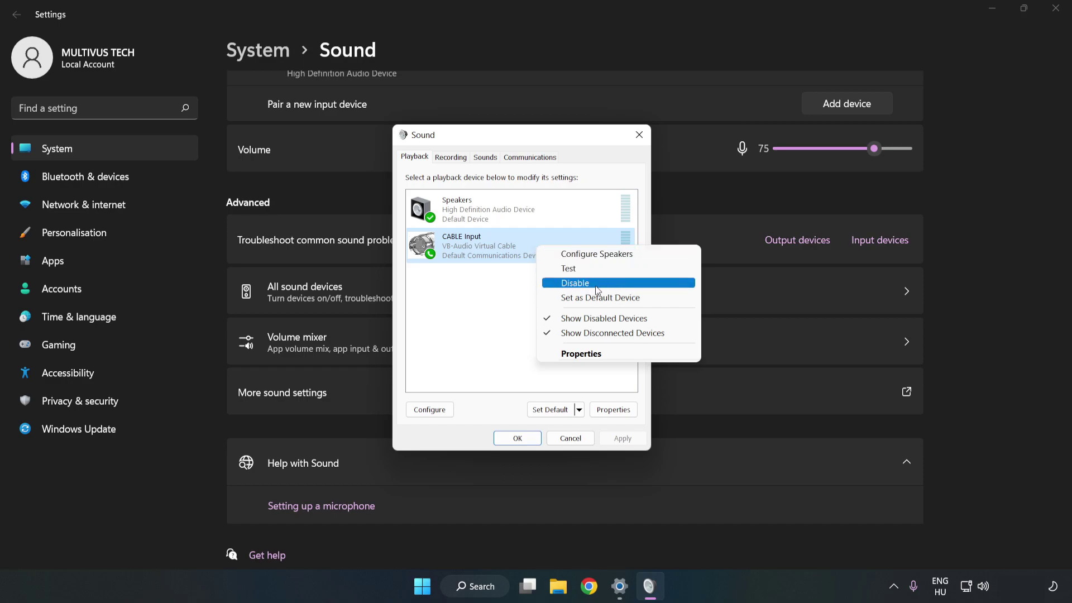
left_click(575, 283)
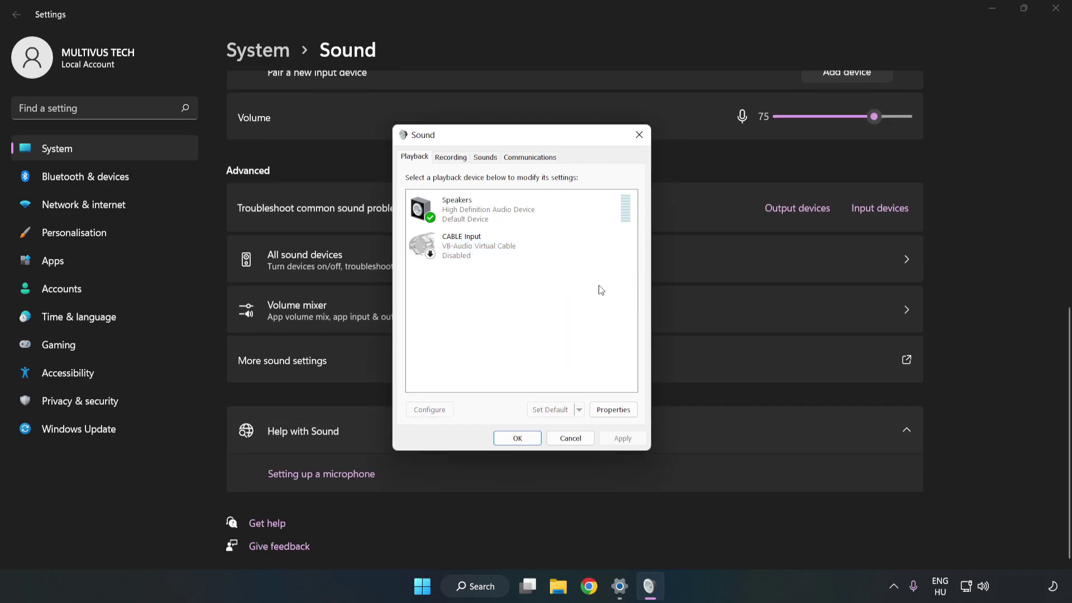
left_click(463, 229)
right_click(547, 220)
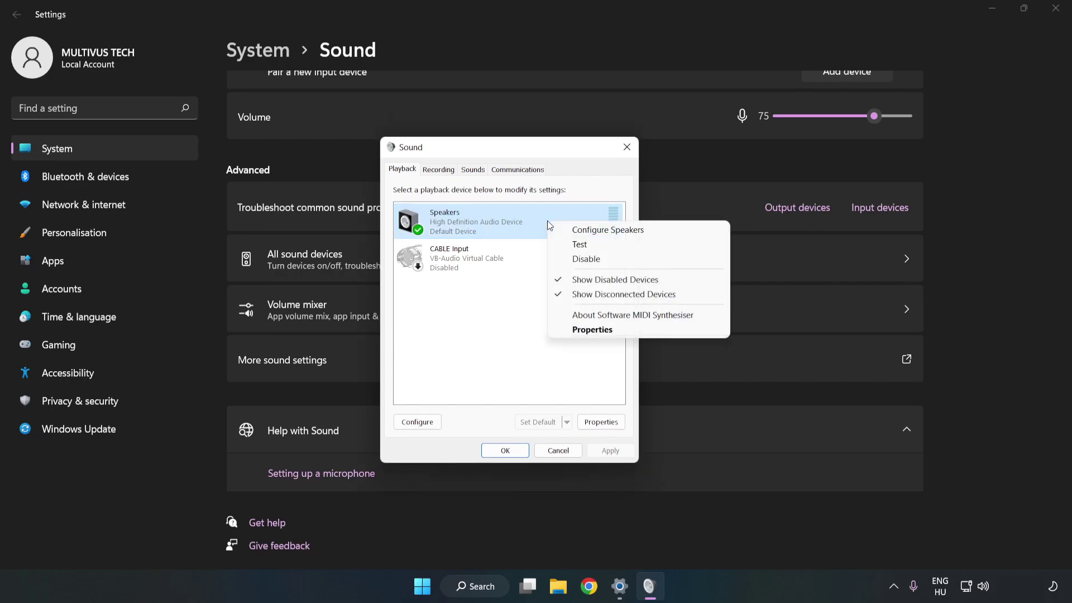
Configure the Speakers as 7.1 Surround, keeping all optional and full-range speakers ticked
left_click(609, 230)
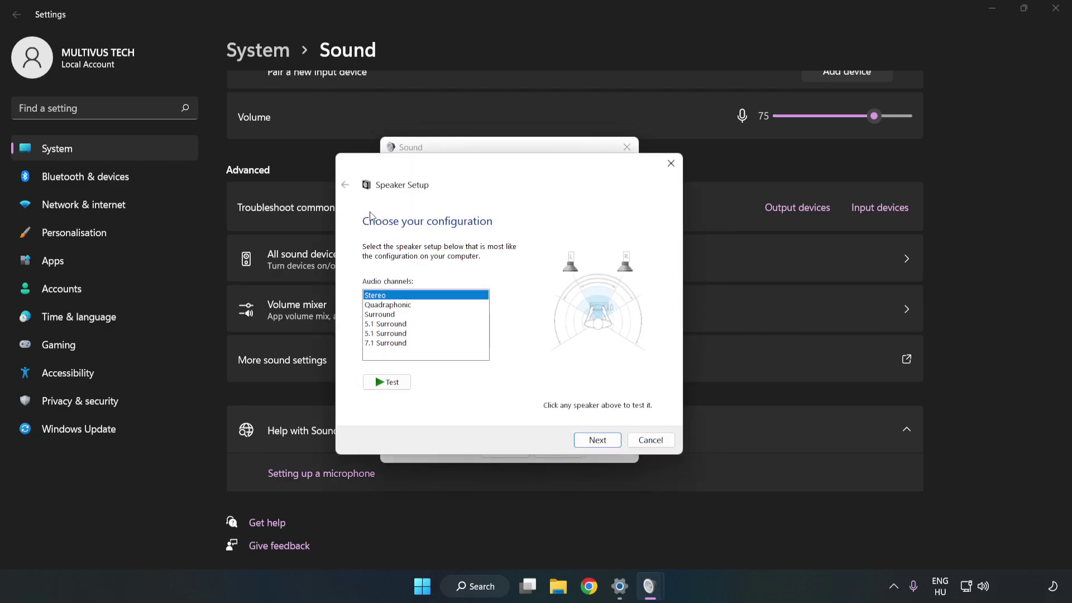
left_click(395, 306)
left_click(395, 343)
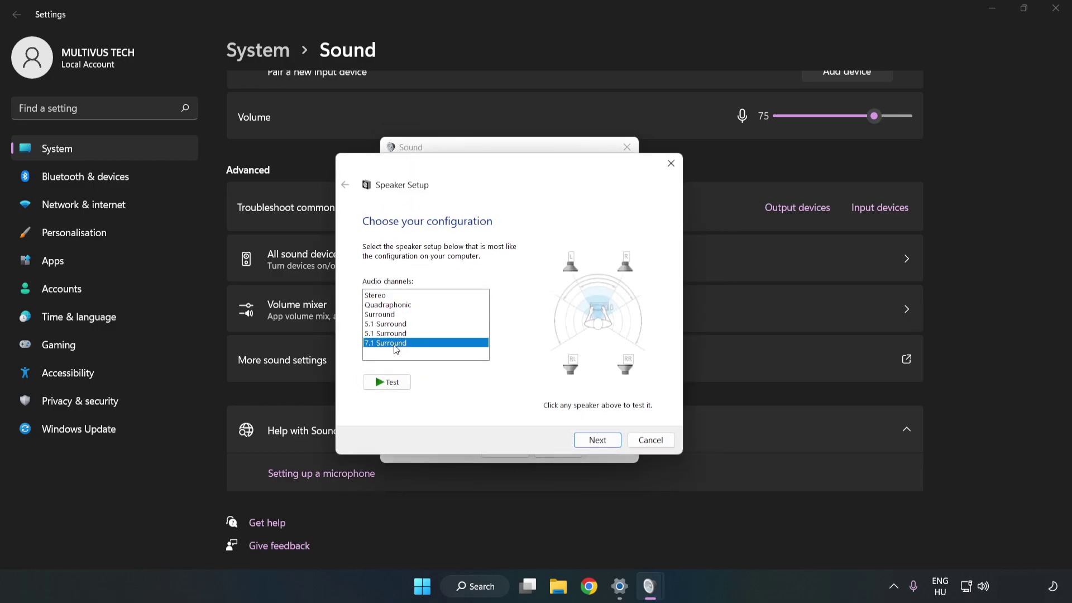
left_click(596, 440)
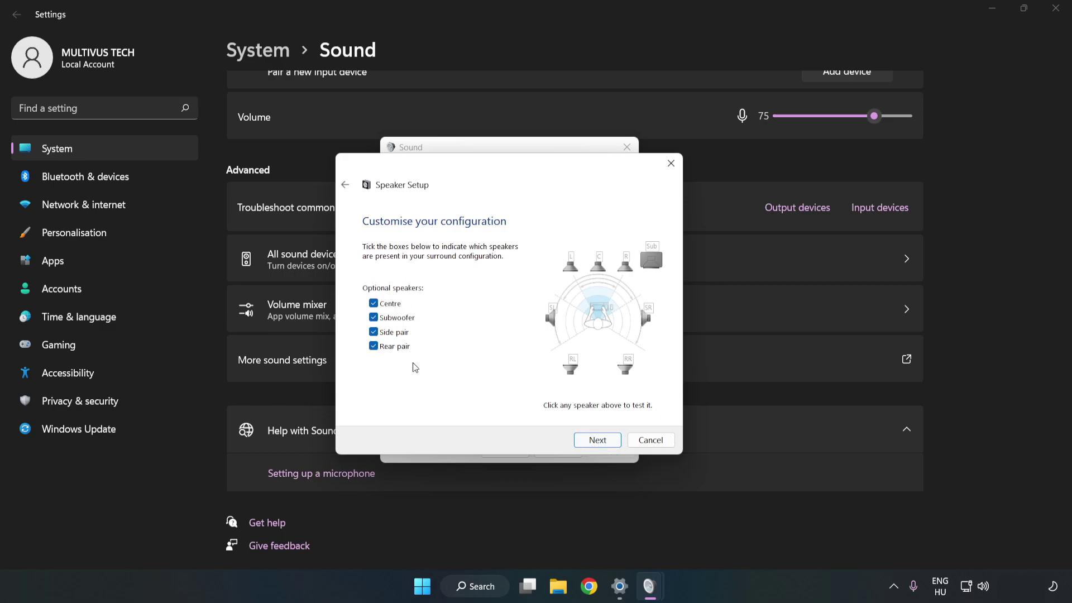
left_click(593, 438)
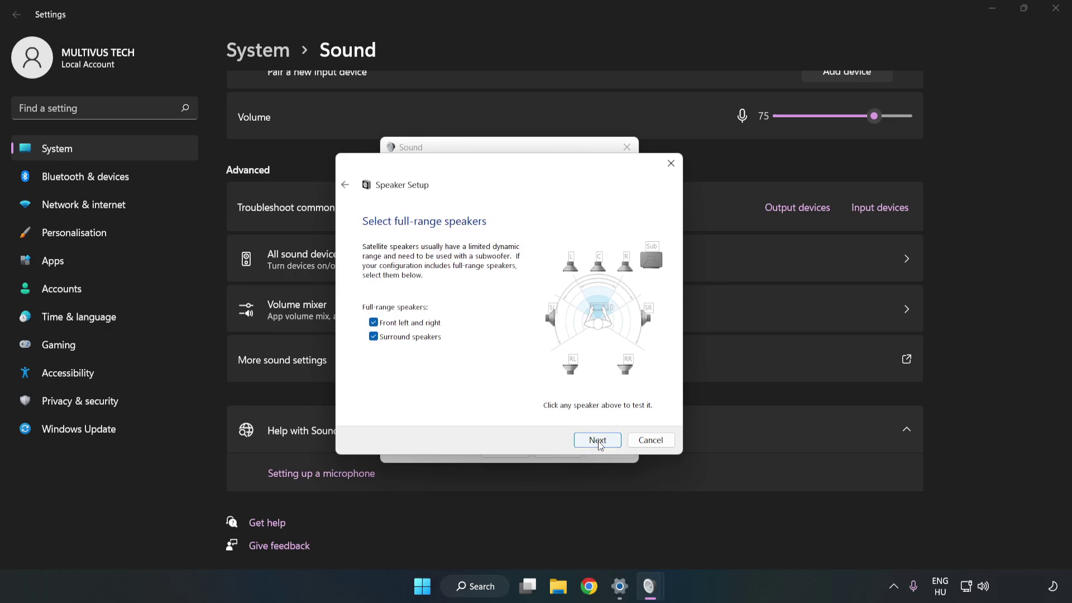
left_click(599, 442)
left_click(597, 441)
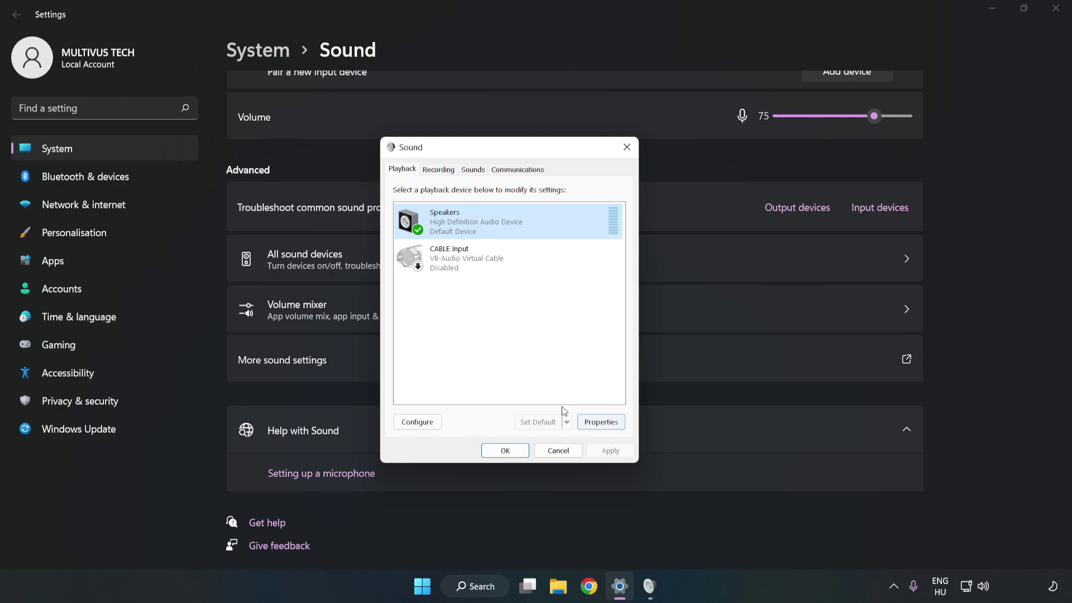
Tick Disable all enhancements on the Enhancements tab of Speakers Properties
left_click(609, 427)
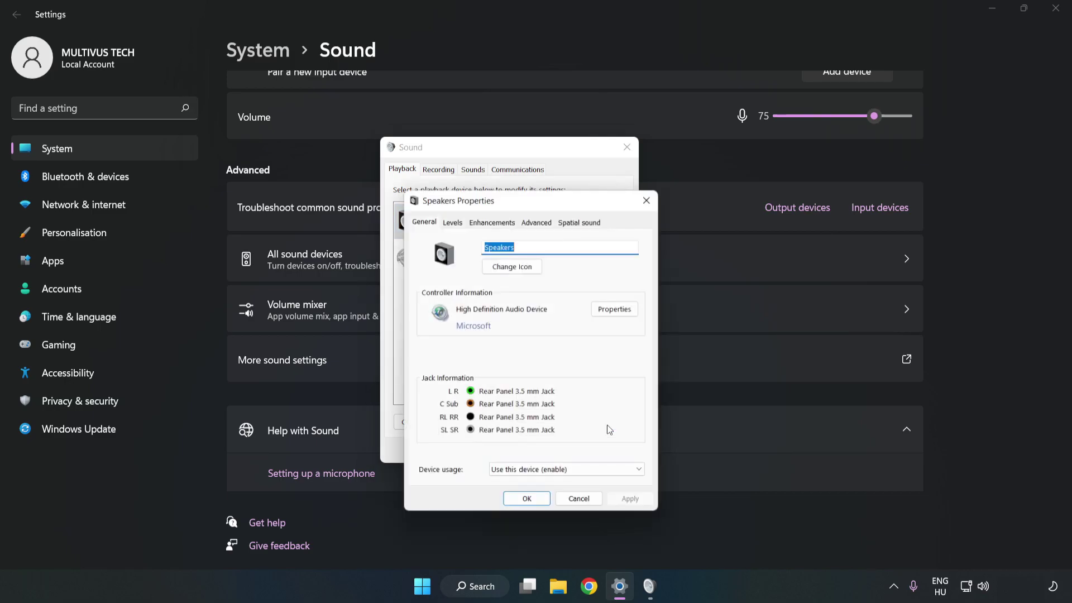
left_click_drag(533, 207, 509, 156)
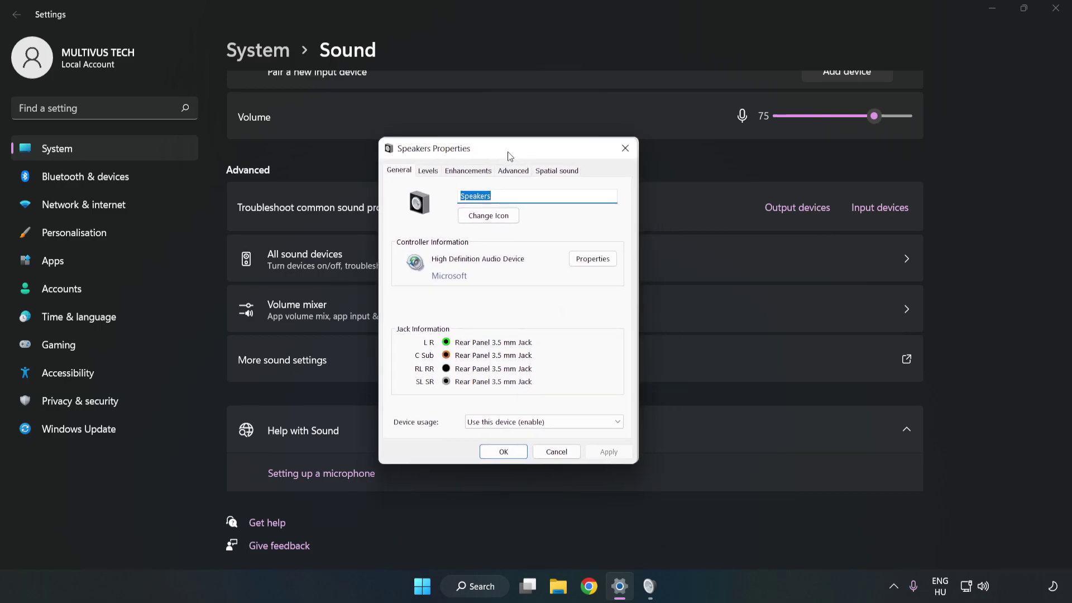
left_click(467, 172)
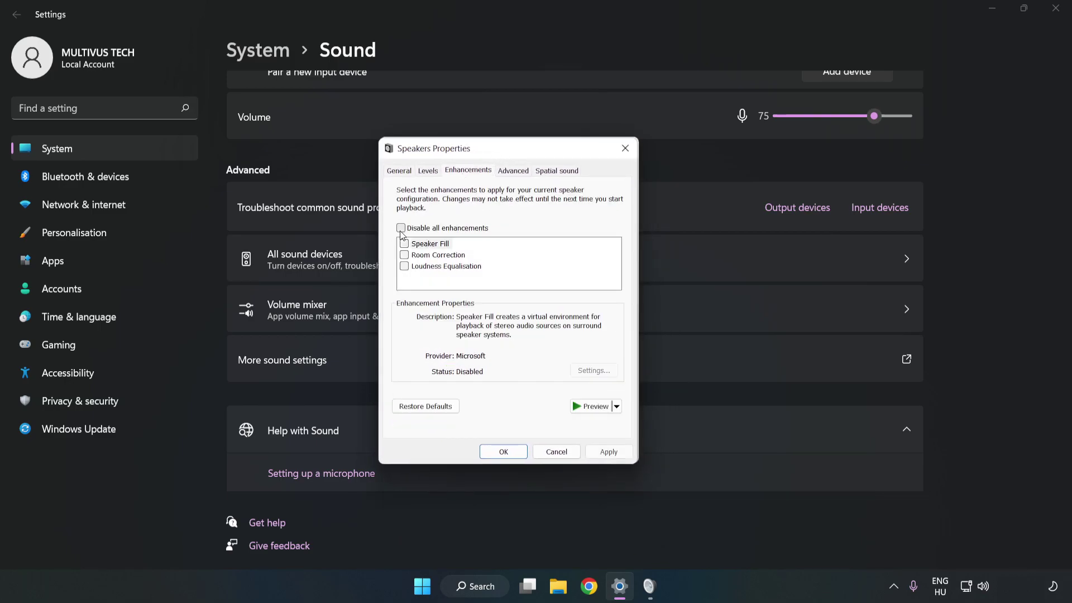
left_click(400, 228)
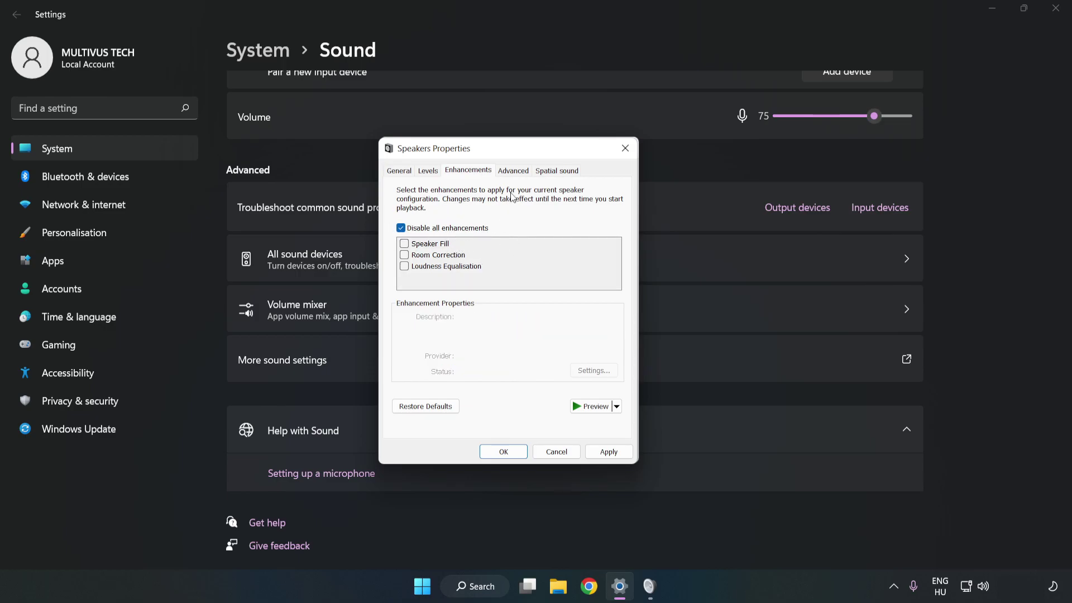
Keep 16 bit, 48000 Hz (DVD Quality) as the Speakers' default format, apply, and close both Sound dialogs
left_click(513, 172)
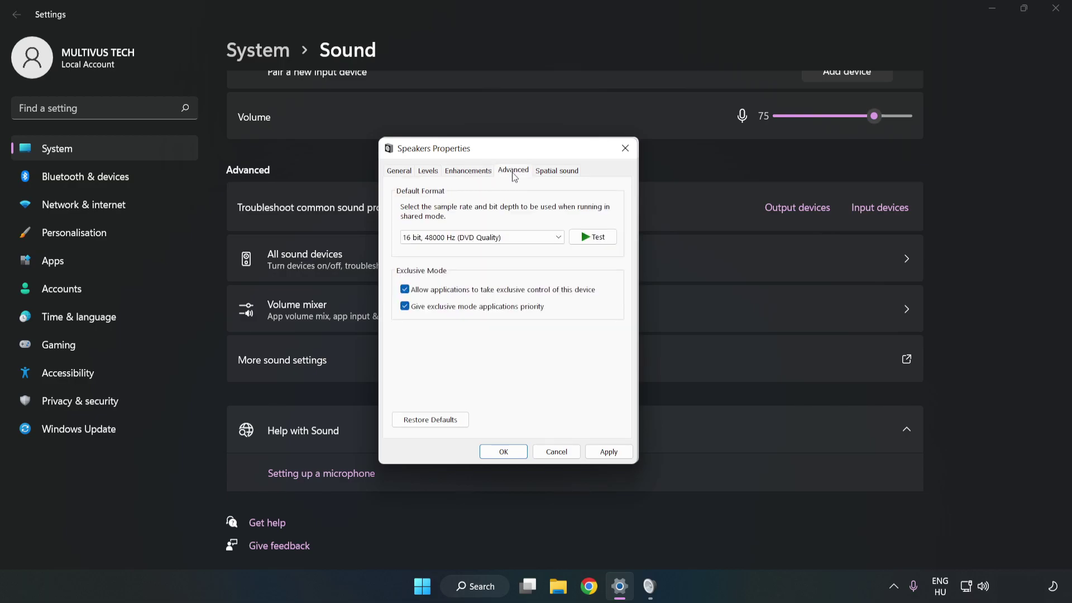
left_click(516, 239)
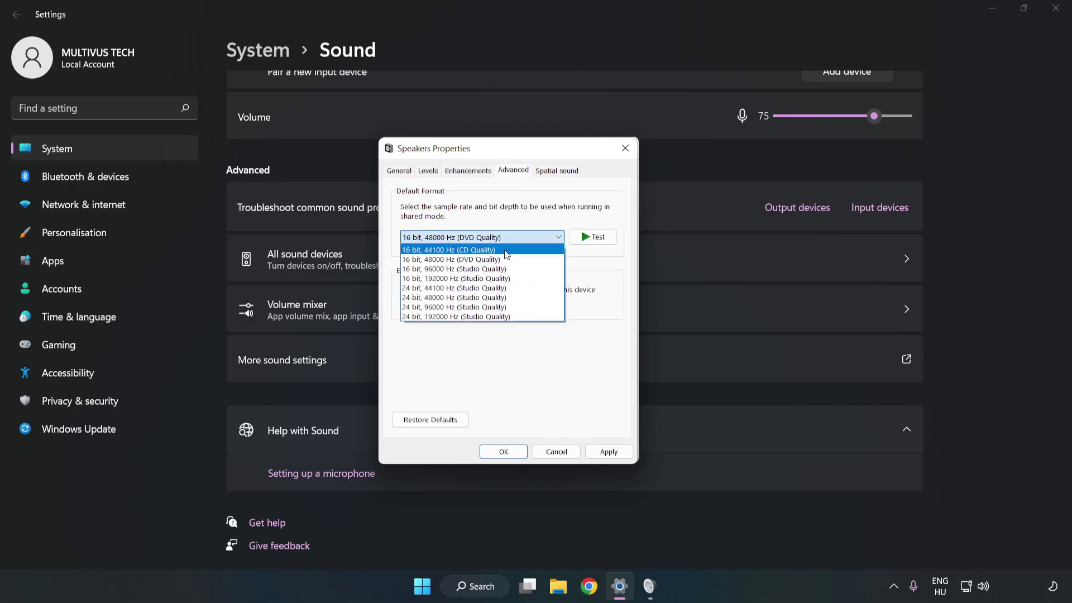
left_click(500, 261)
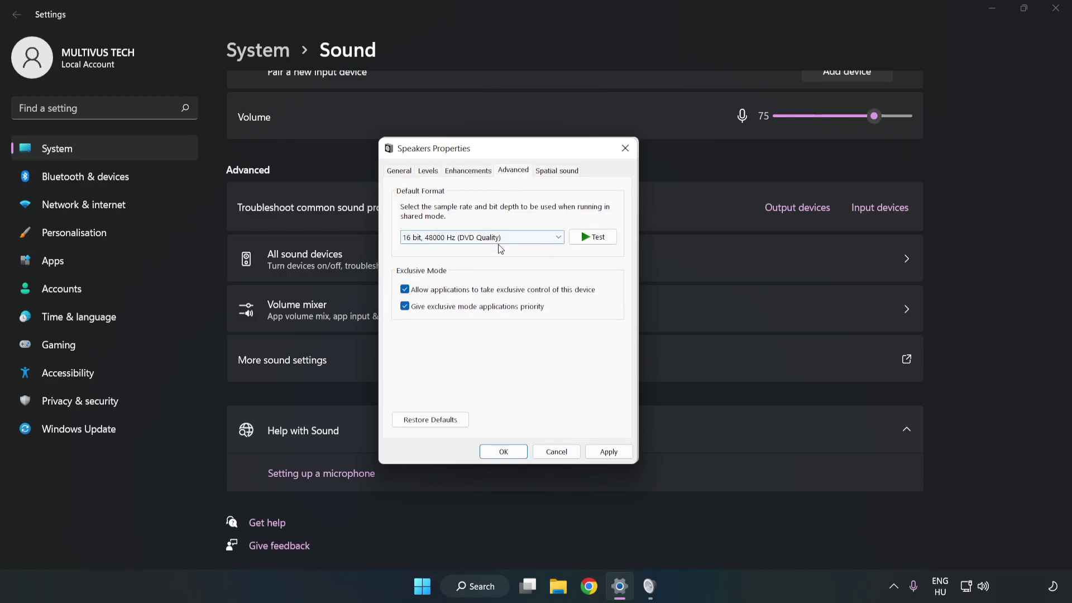
left_click(610, 451)
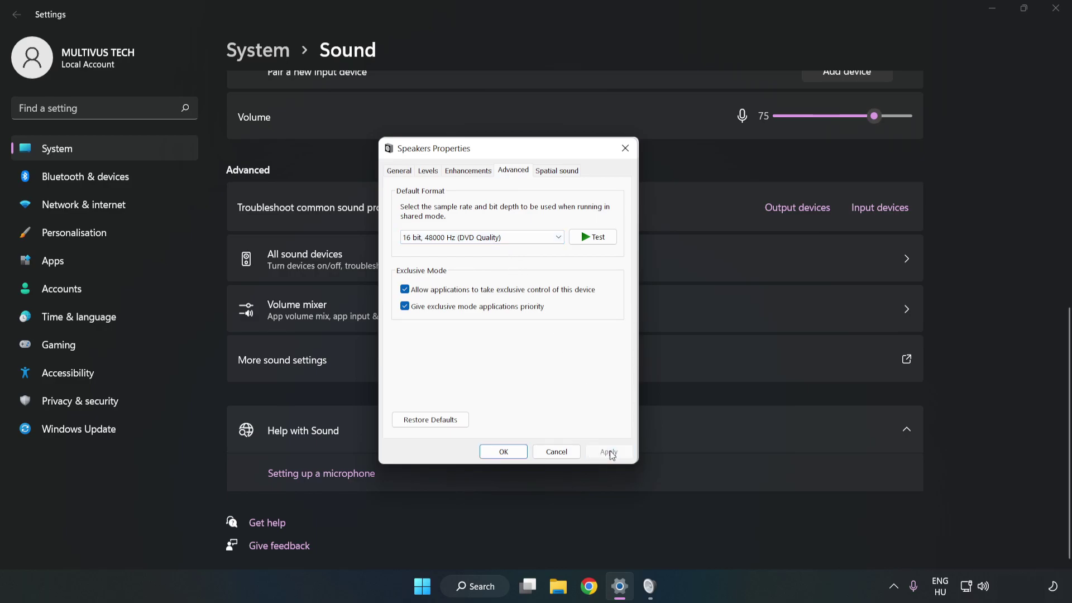
left_click(503, 452)
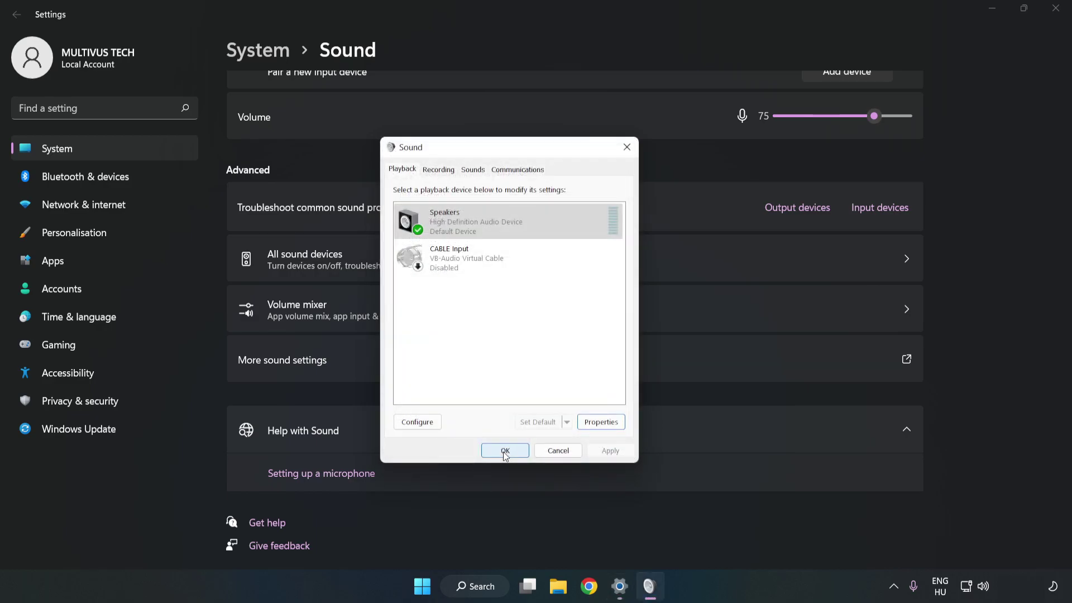
left_click(505, 451)
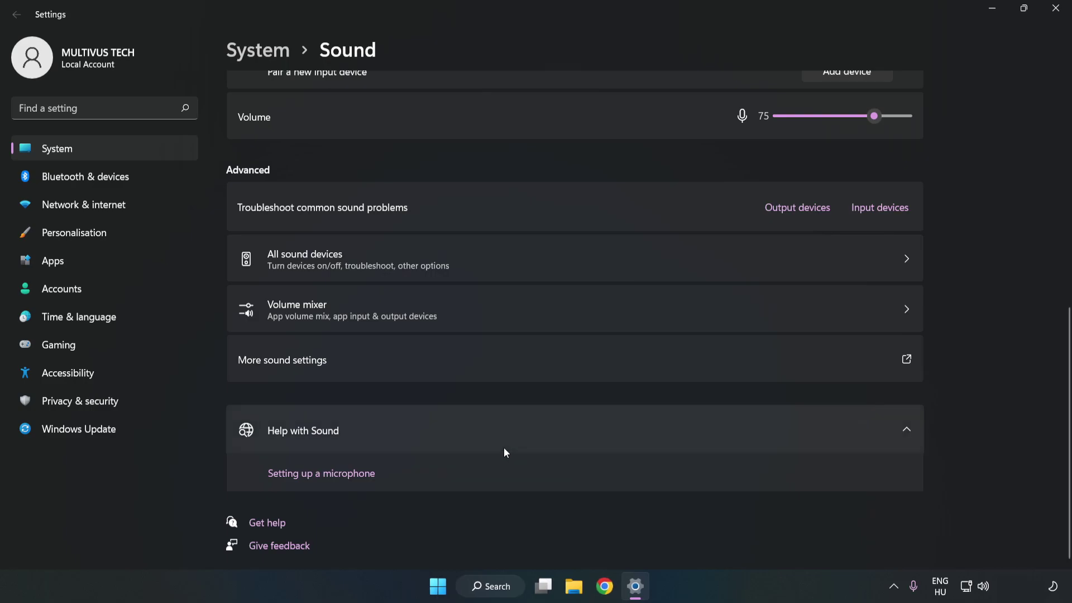
Close Settings and launch Device Manager by searching 'device maganer' in Windows search
left_click(1049, 14)
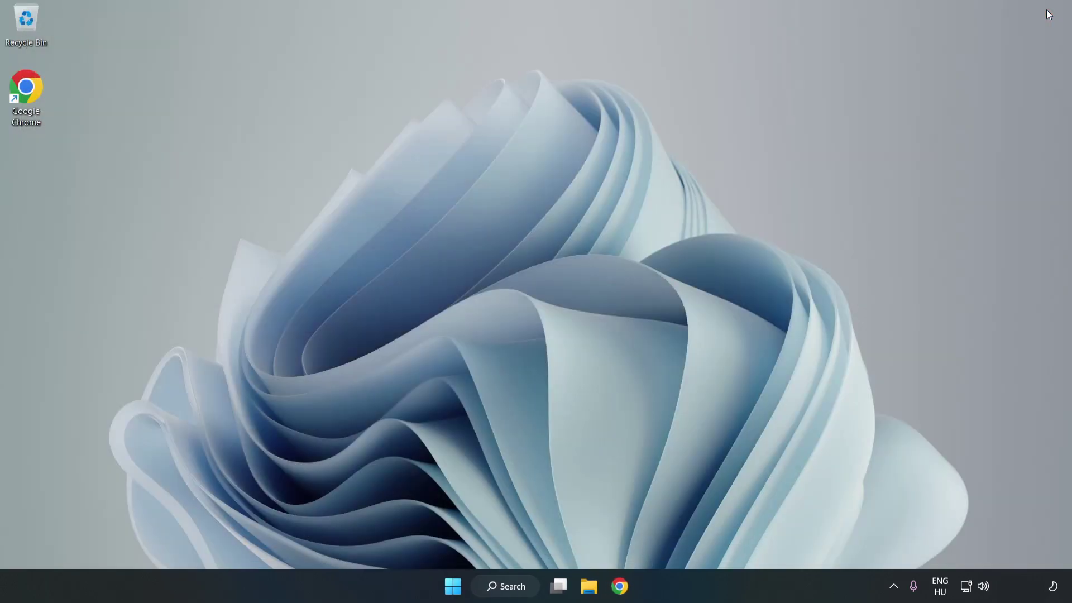
left_click(453, 585)
left_click(709, 539)
left_click(513, 586)
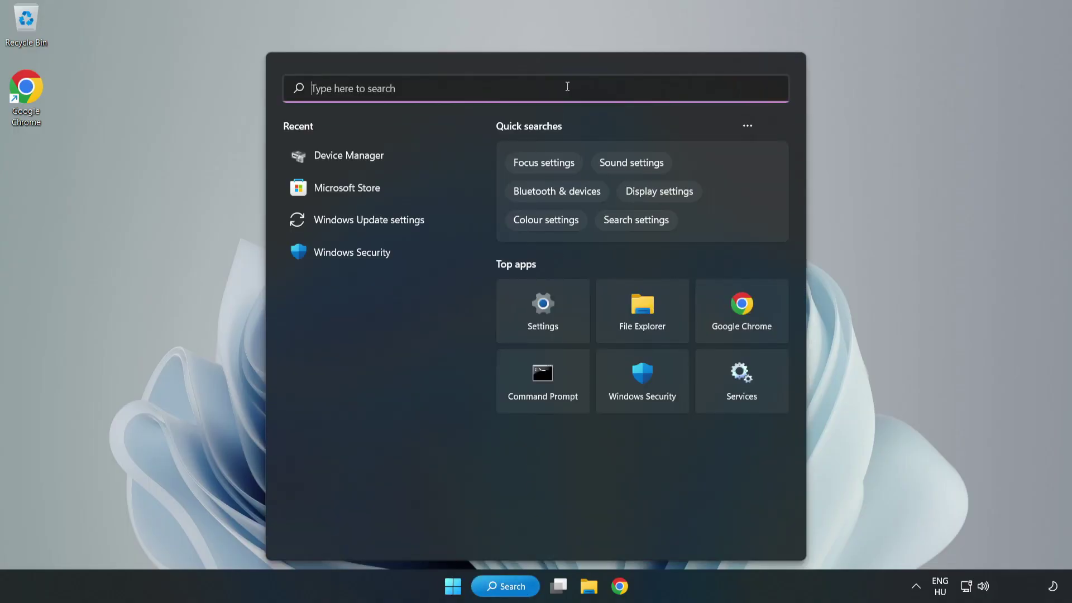
type("device mag")
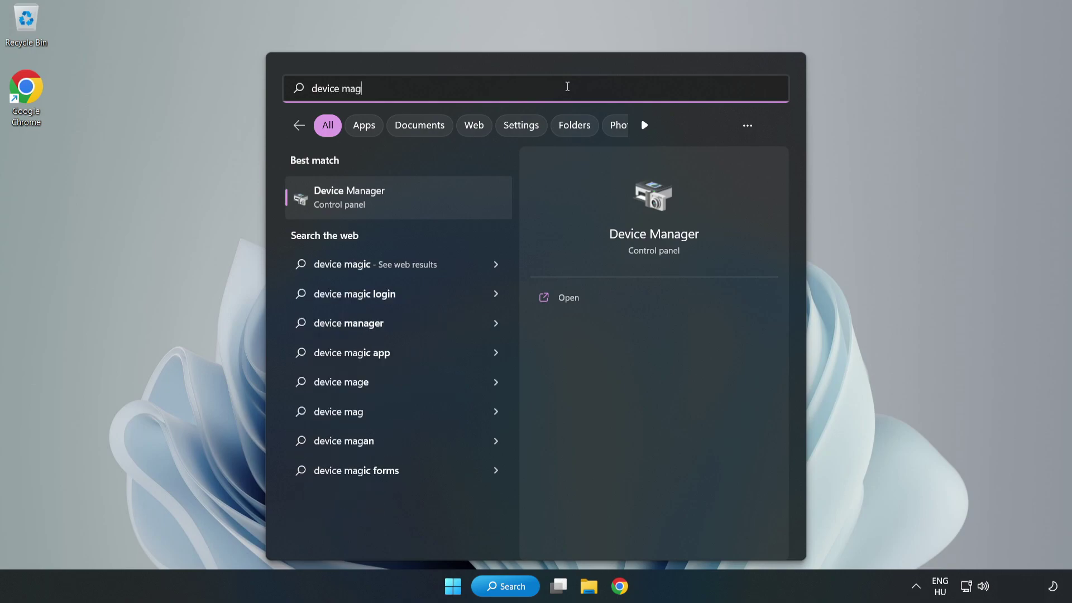
type("aner")
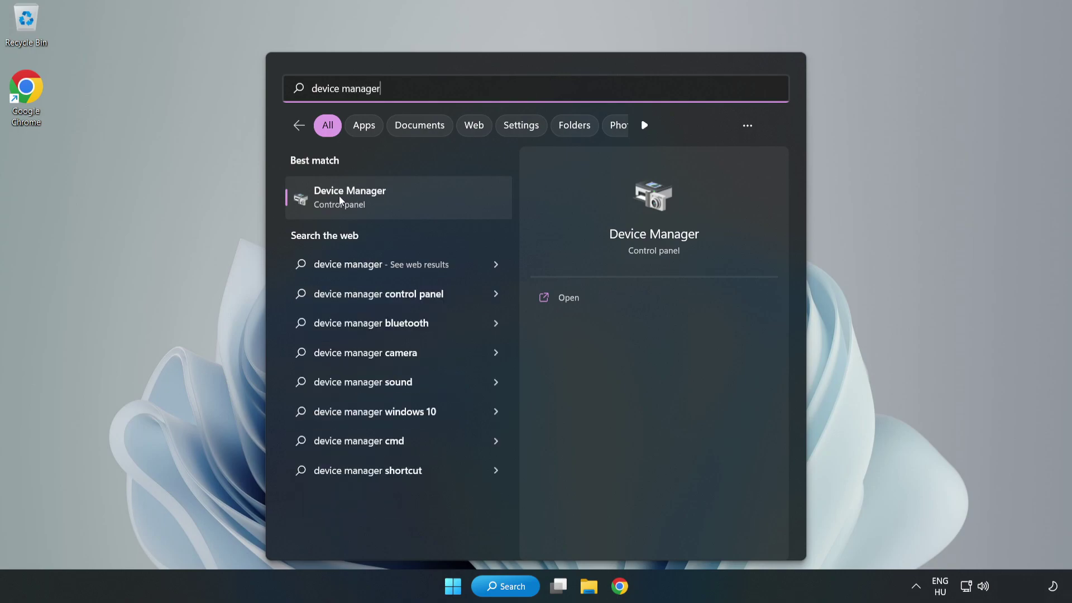
left_click(416, 198)
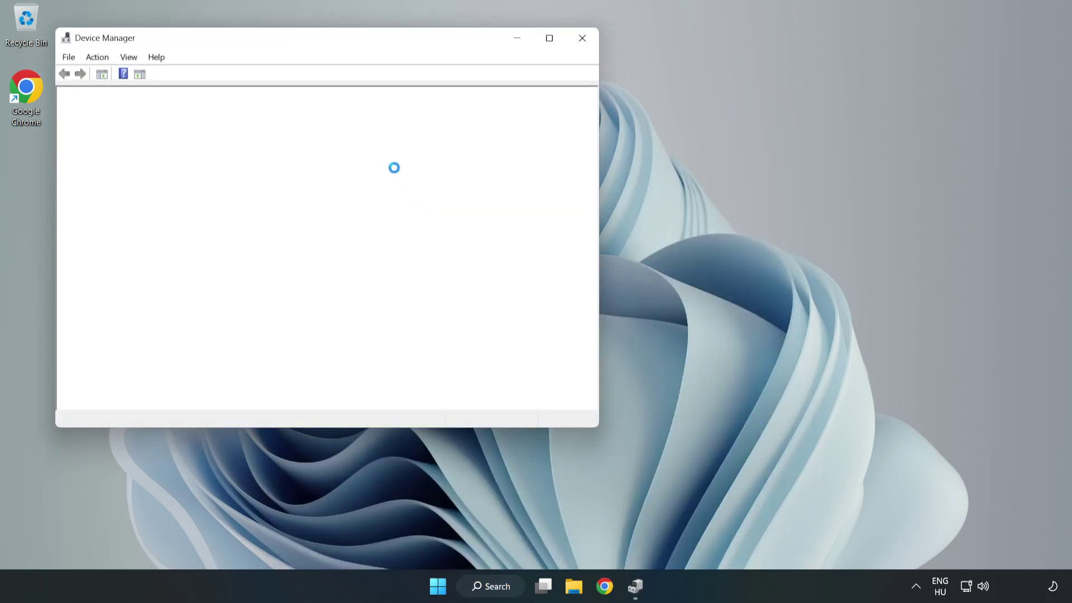
Expand Sound, video and game controllers and start Update driver for High Definition Audio Device
left_click_drag(293, 39, 489, 85)
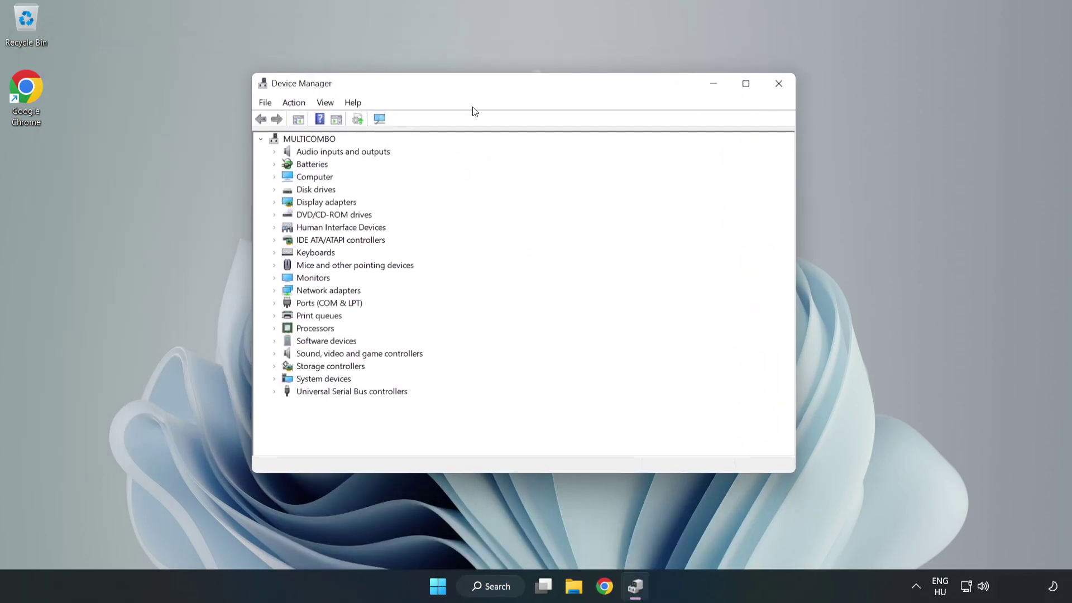
left_click(299, 356)
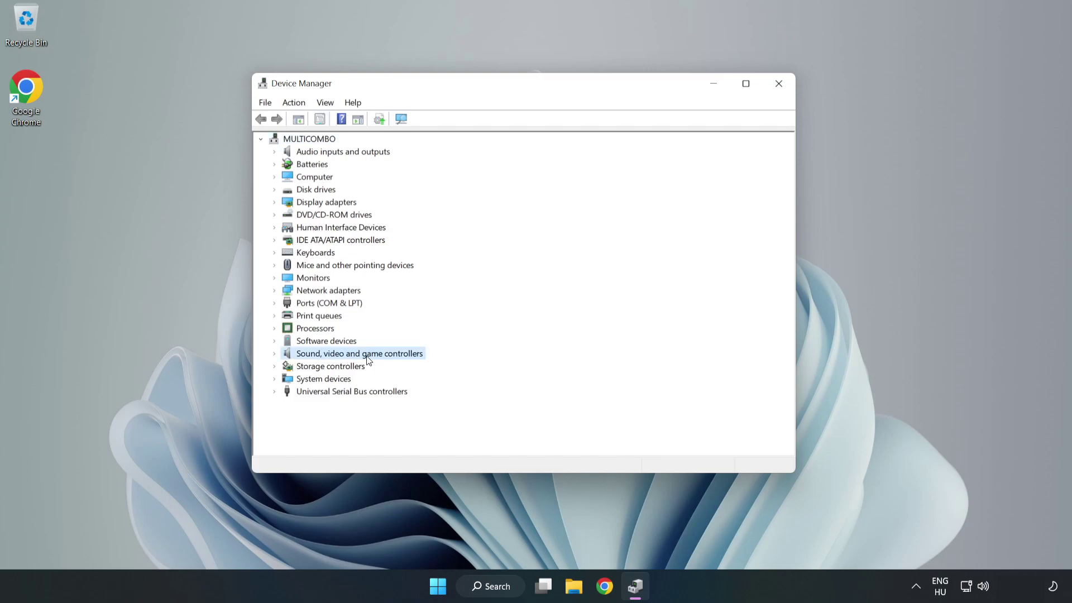
left_click(274, 354)
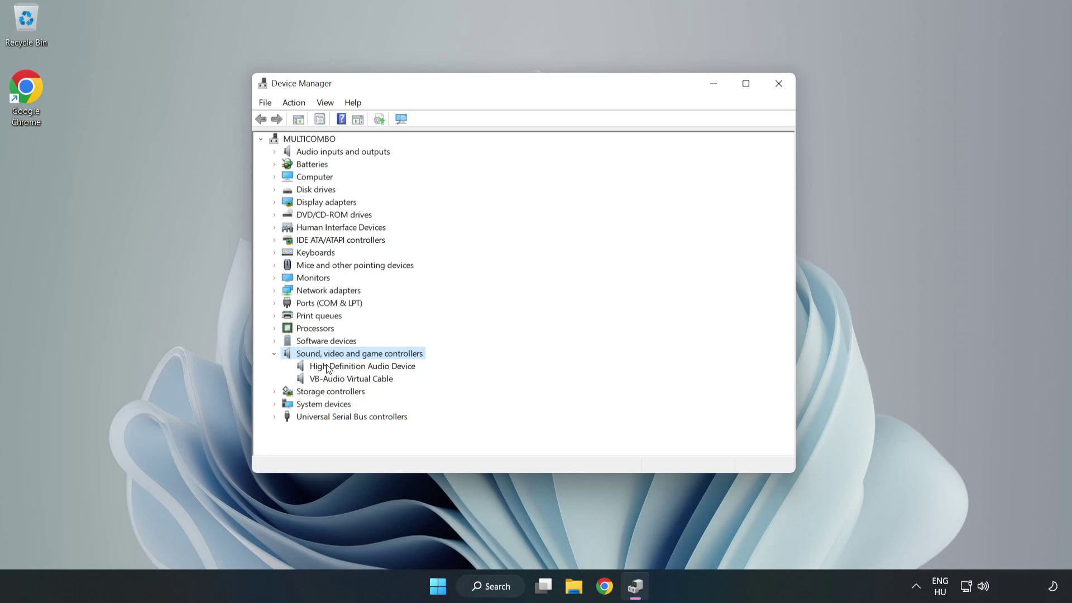
left_click(363, 366)
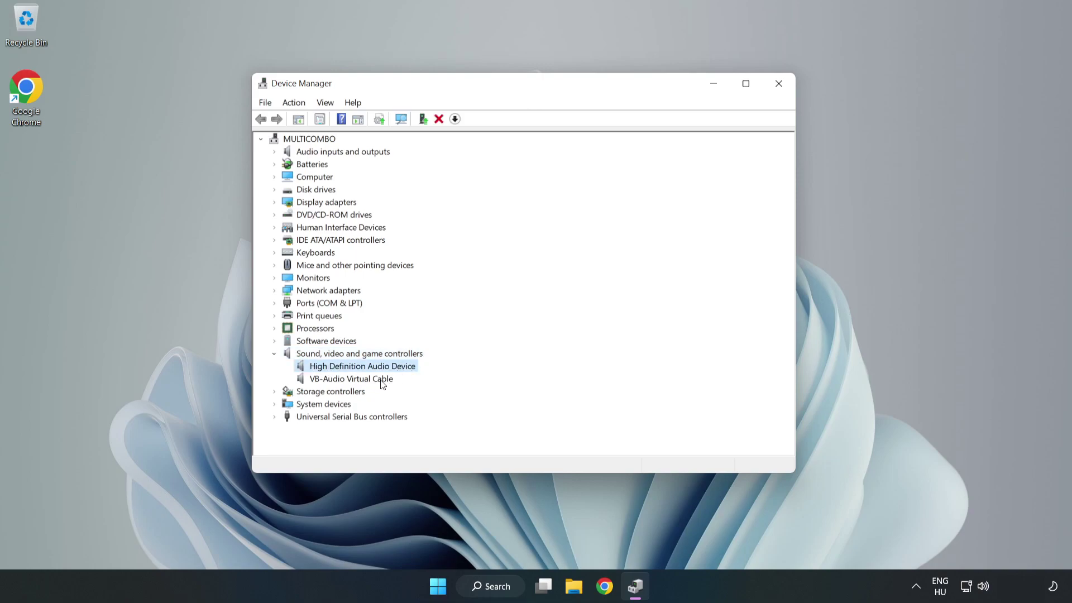
right_click(397, 368)
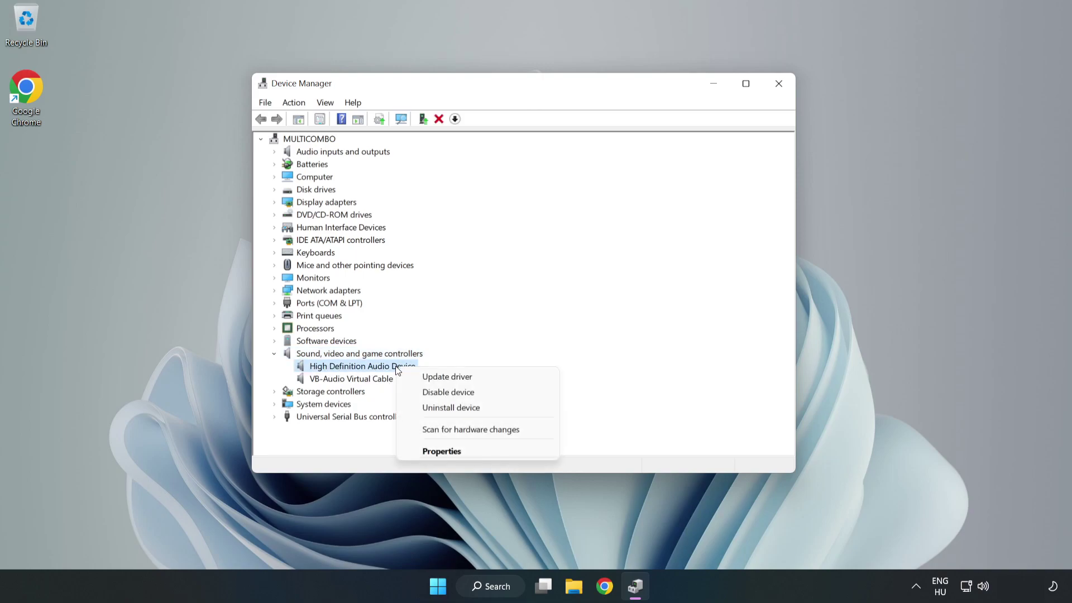
left_click(487, 377)
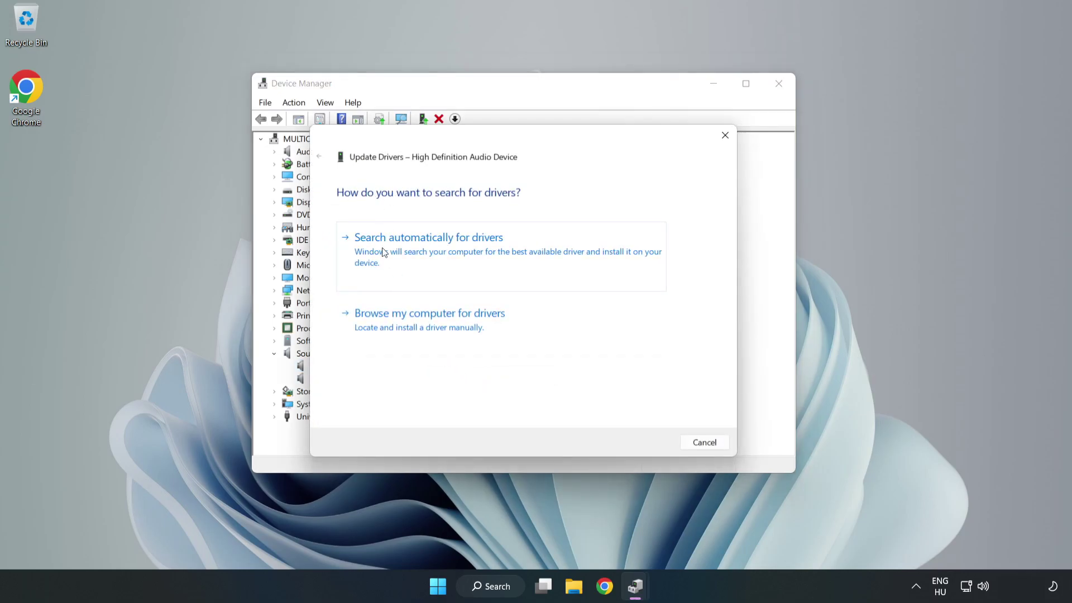
Install the High Definition Audio Device driver from the compatible list on this computer, accepting the warning
left_click(467, 327)
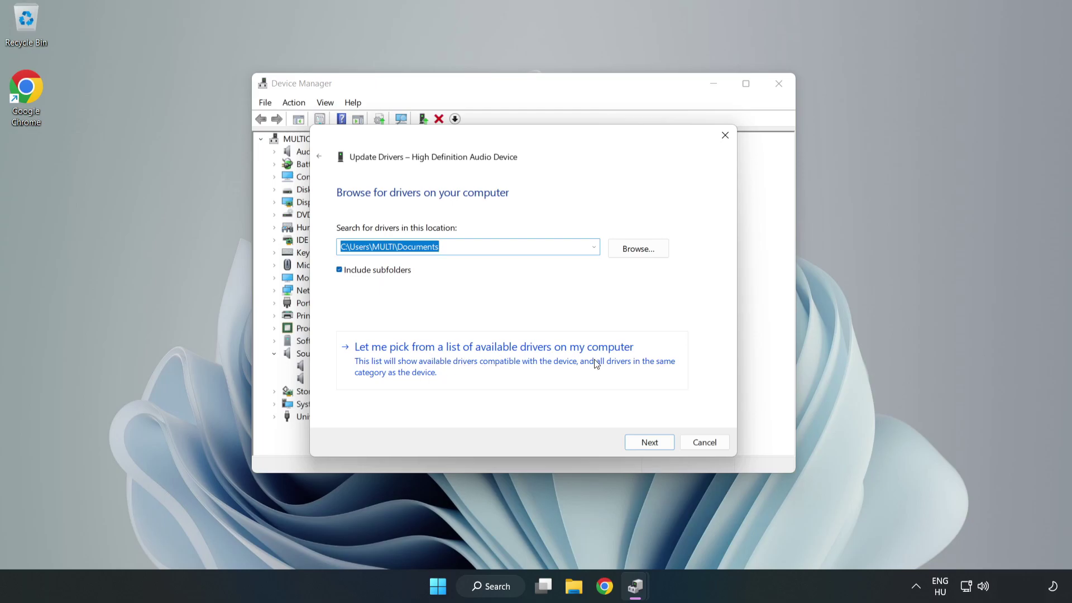
left_click(558, 368)
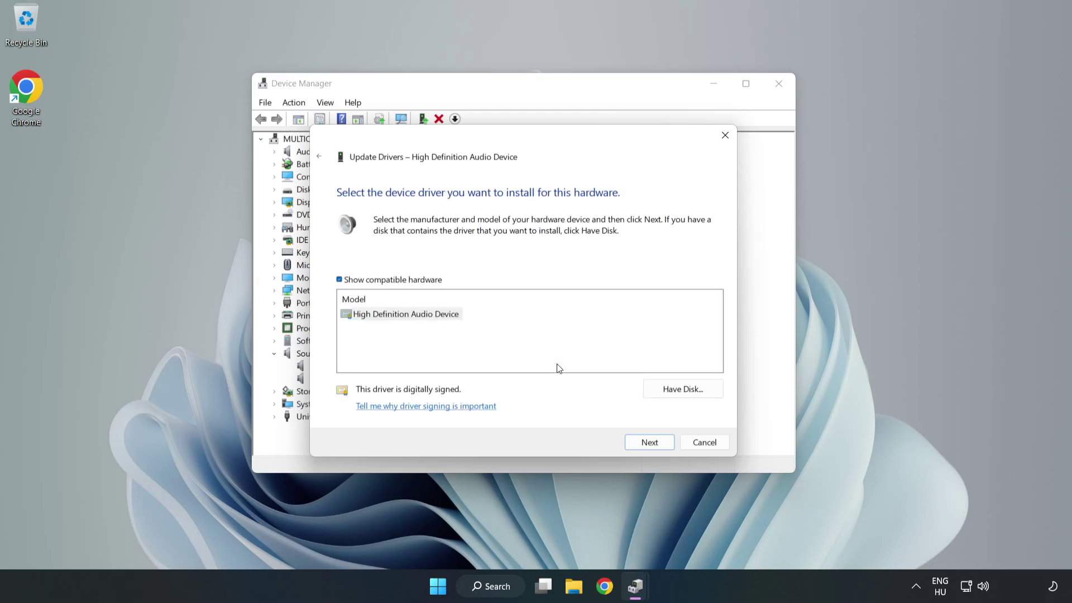
left_click(359, 319)
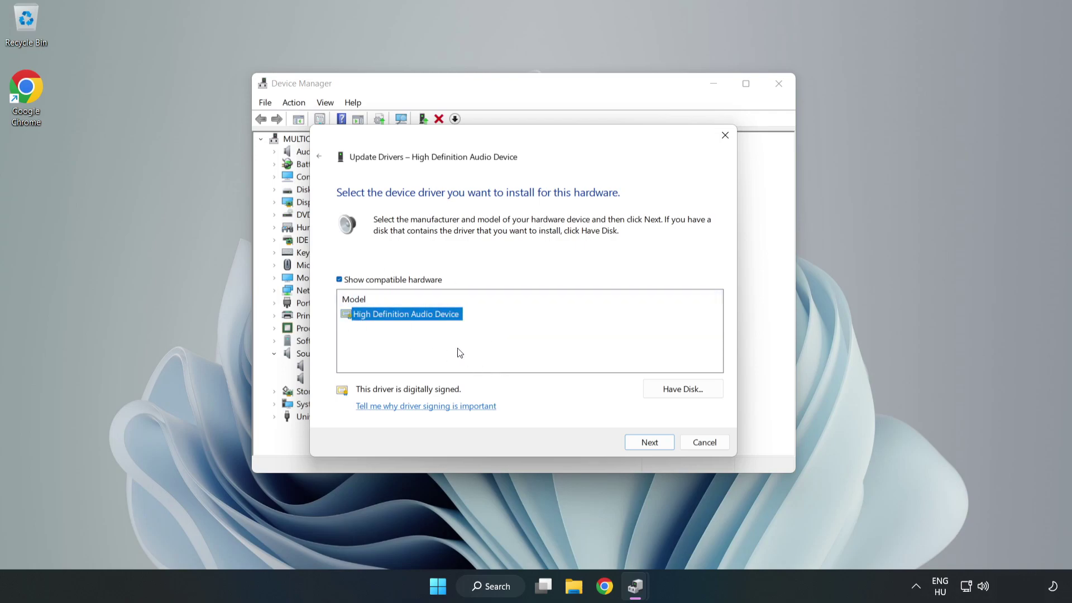
left_click(650, 445)
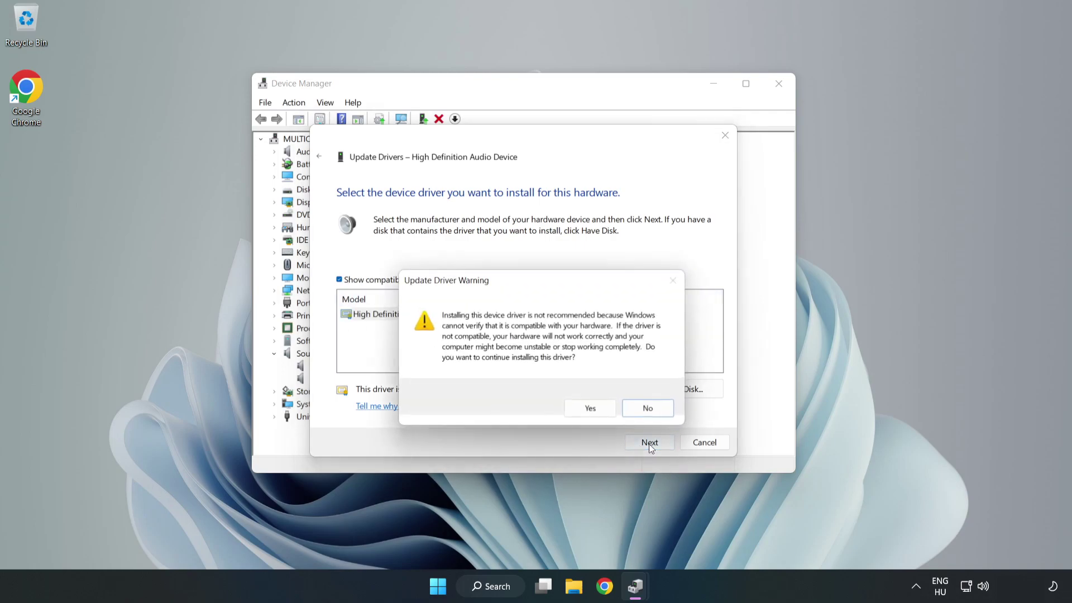
left_click(592, 409)
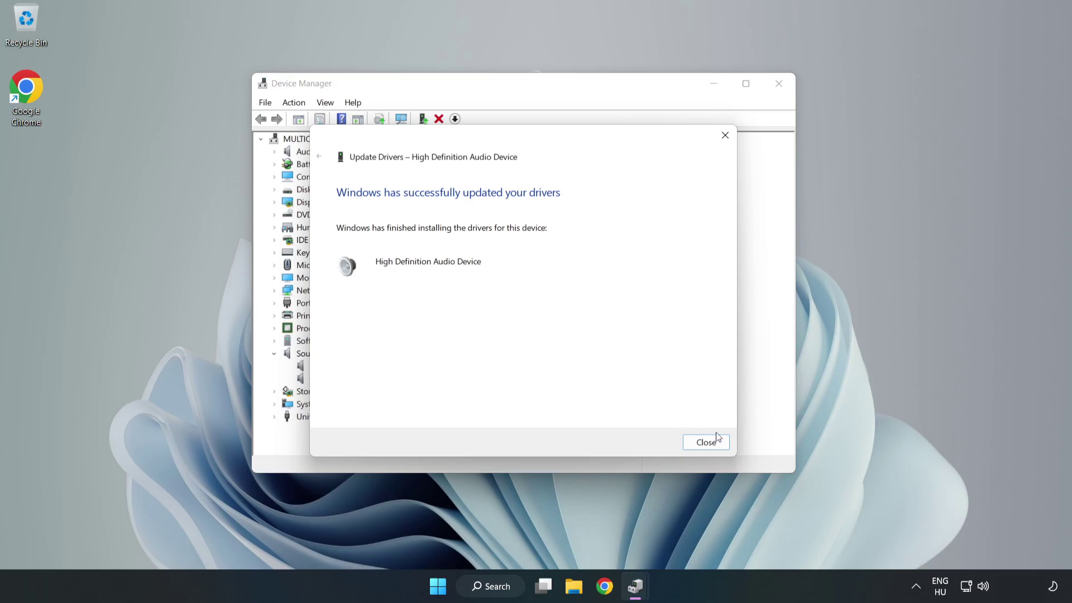
left_click(705, 442)
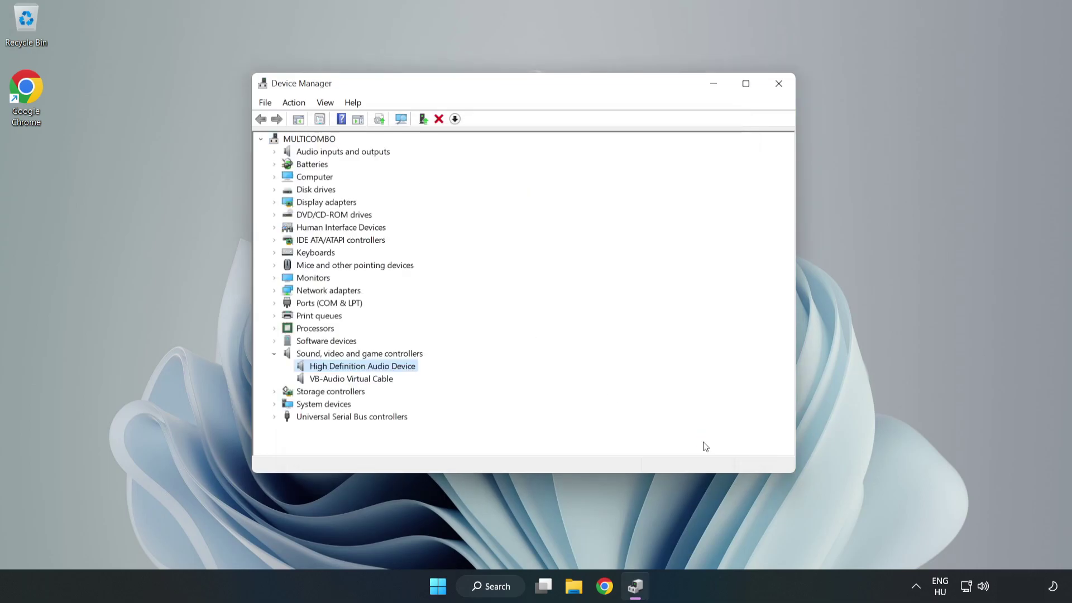
Close Device Manager, then bring up the Start menu power options to restart Windows
left_click(777, 85)
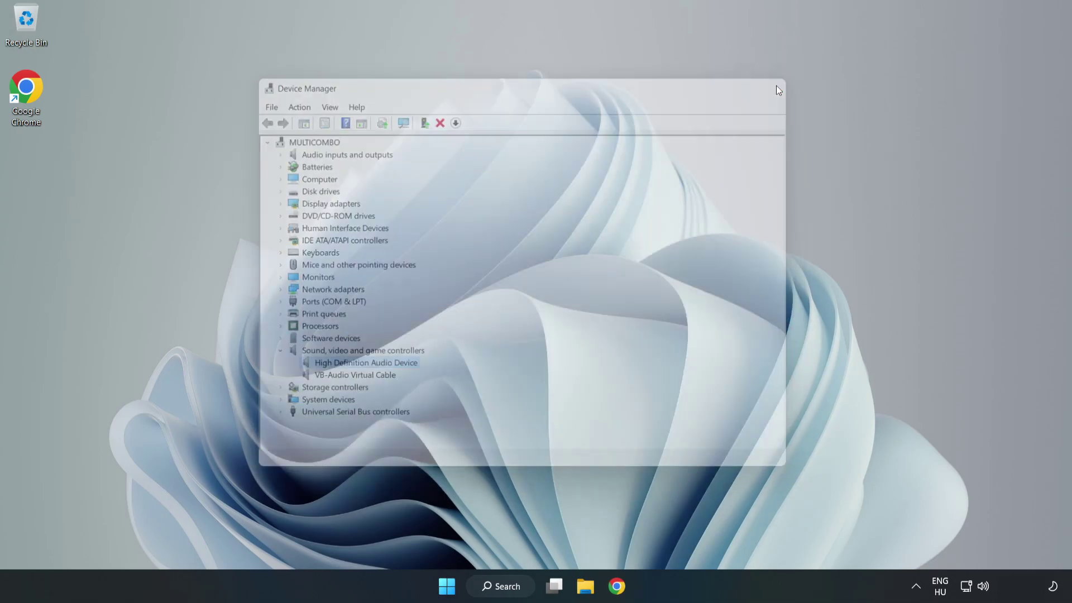
left_click(453, 586)
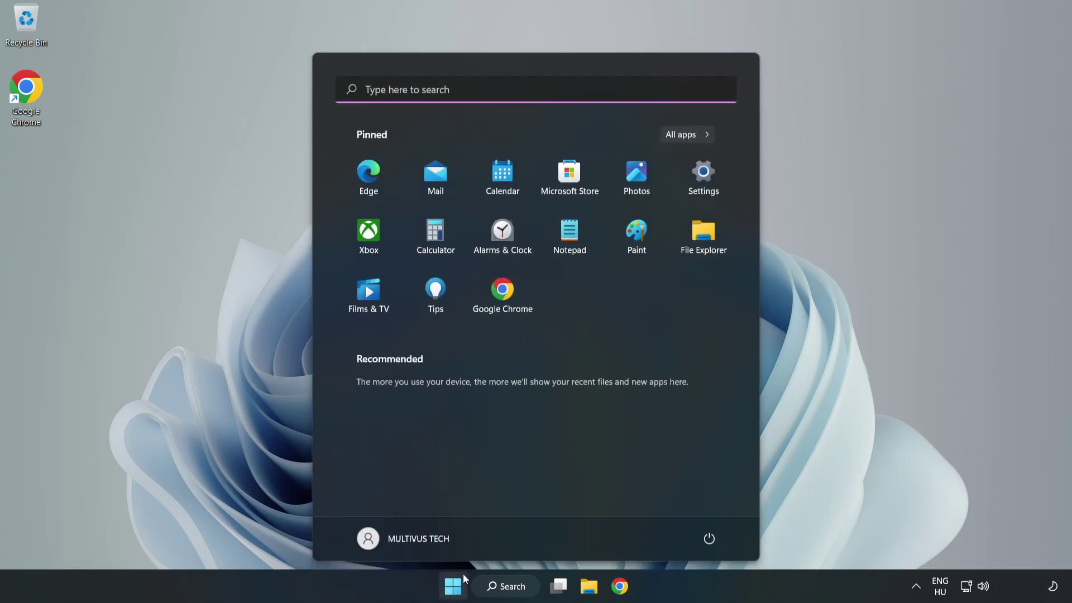
left_click(708, 537)
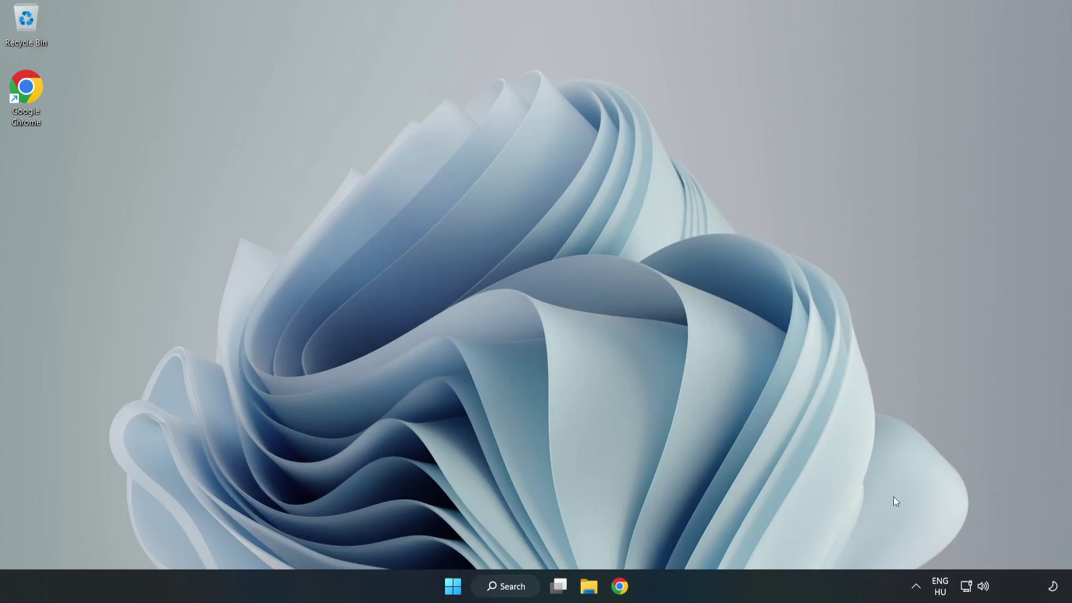
Launch Troubleshoot sound problems from the taskbar speaker icon's menu
right_click(985, 585)
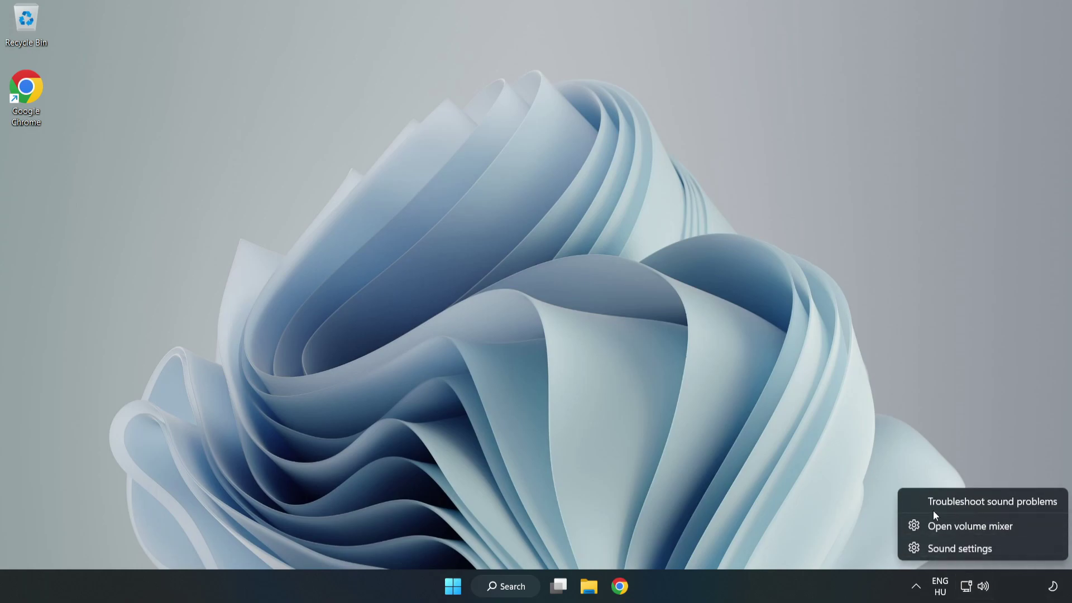
left_click(969, 502)
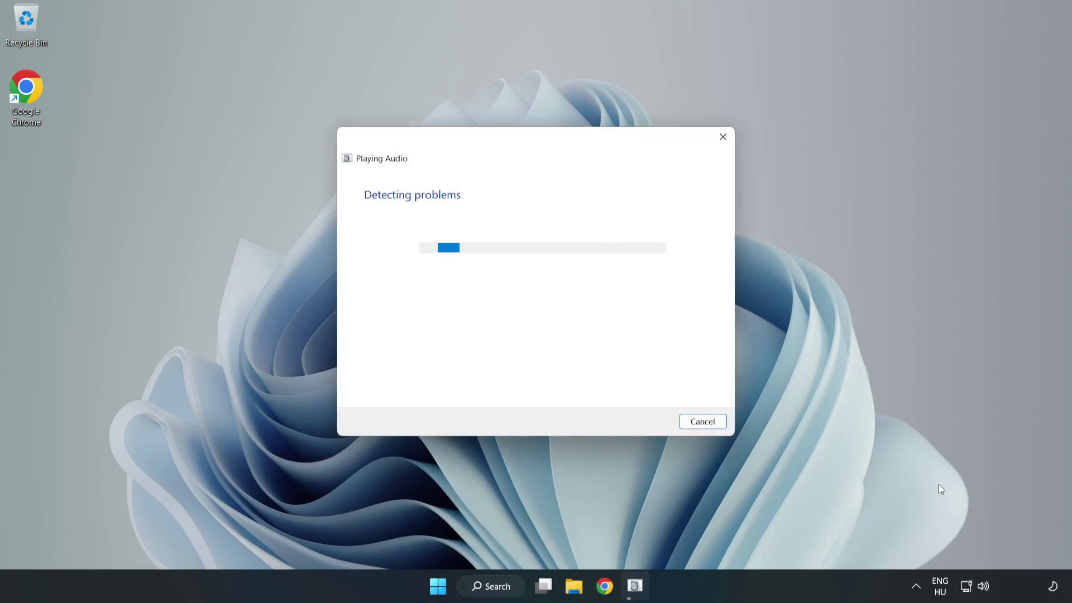